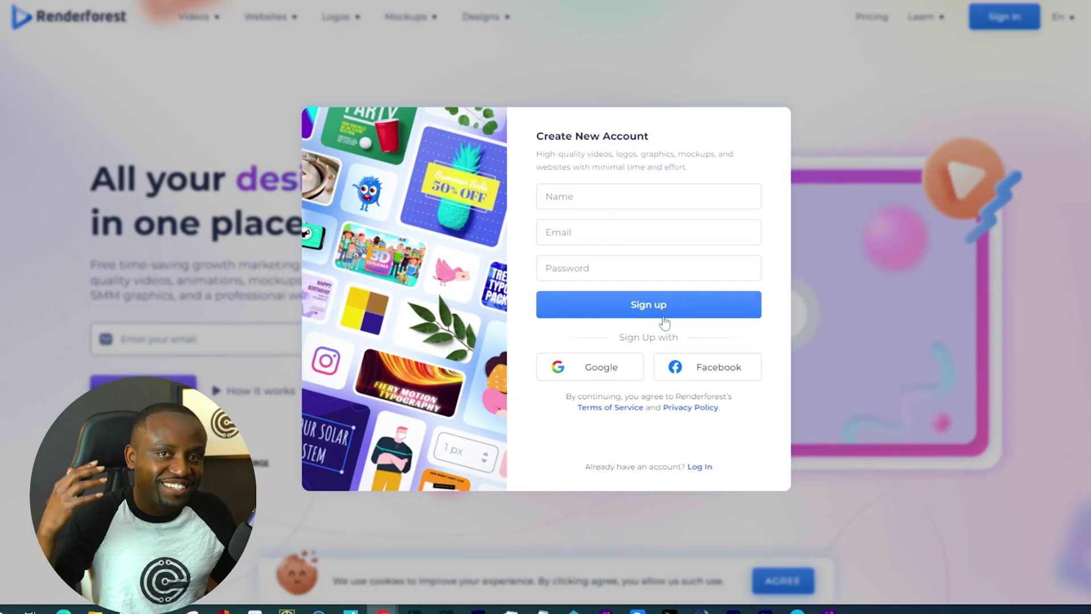
# Enter the account holder's name, e-mail address and password on the Create New Account form.
pyautogui.click(619, 199)
pyautogui.click(613, 228)
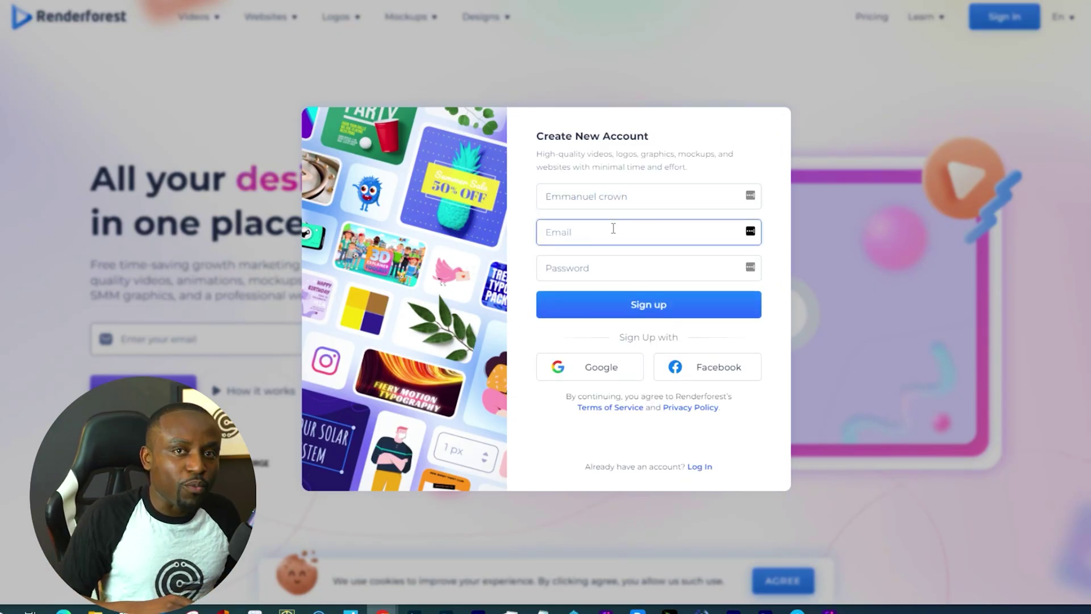
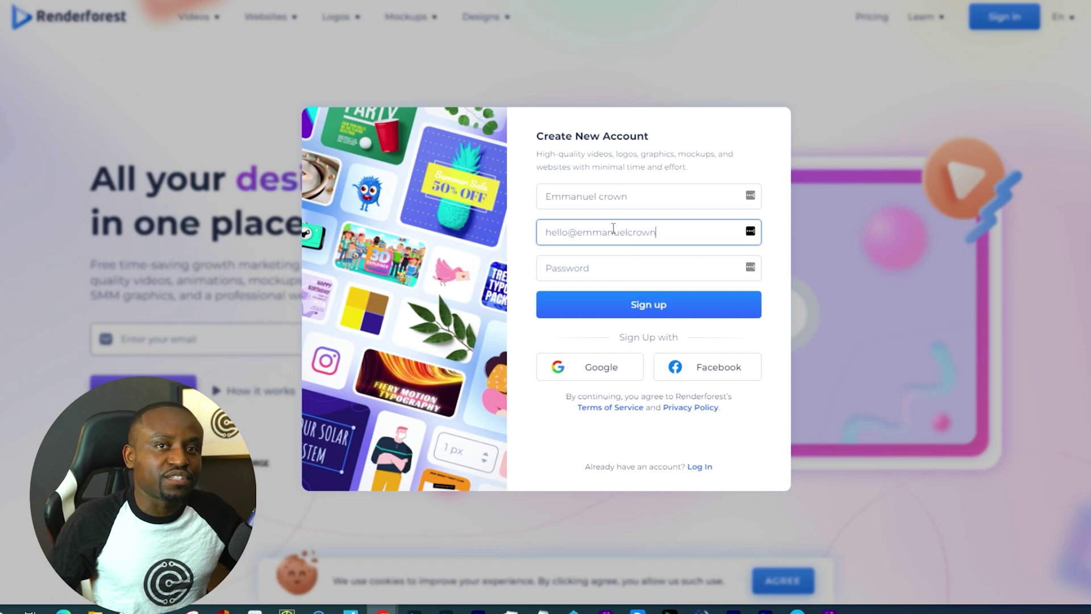
pyautogui.press('Tab')
pyautogui.write('********')
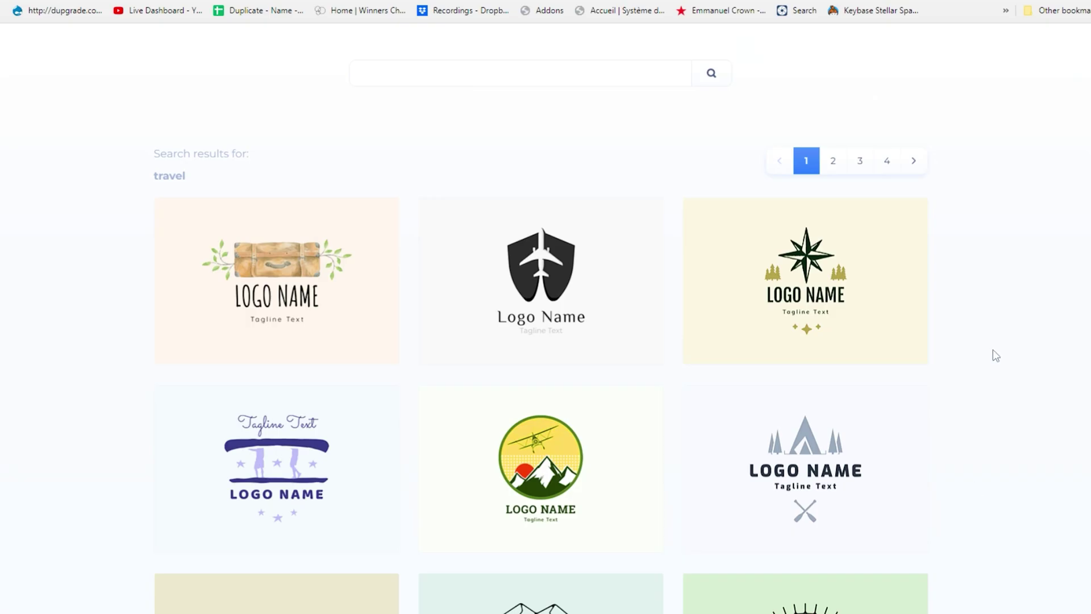
# Recolour the Crown Travel logo with the second suggested palette, then the brown palette.
pyautogui.scroll(-7, 992, 356)
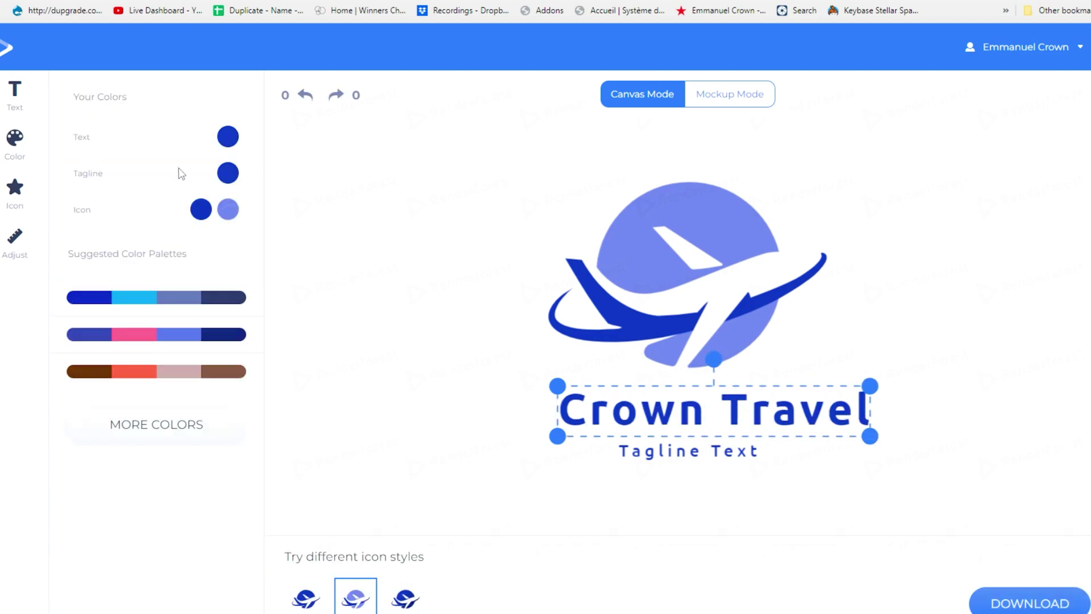
pyautogui.click(226, 336)
pyautogui.click(170, 373)
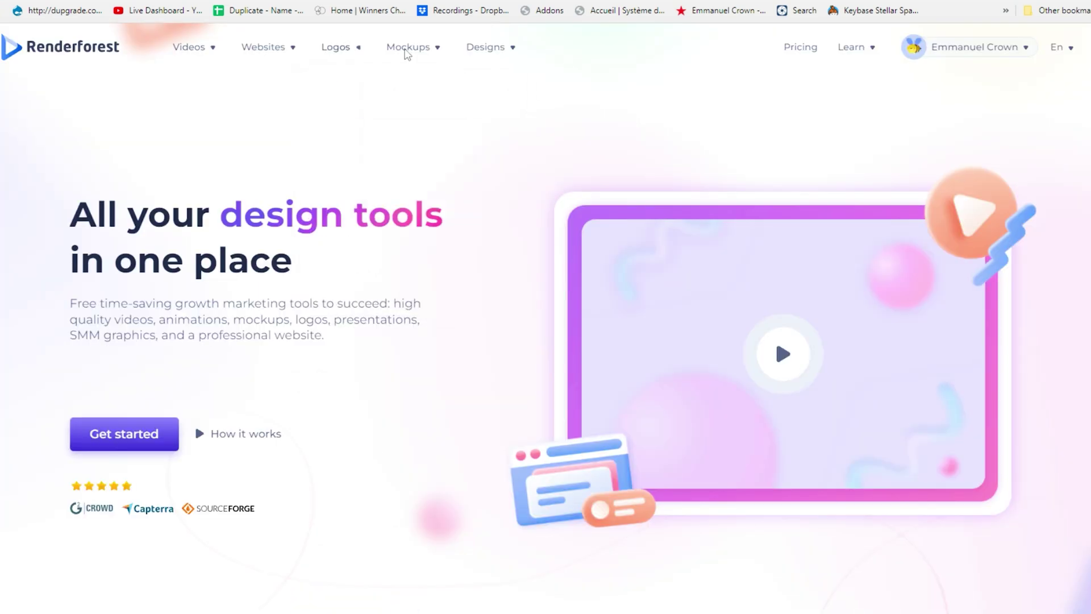
# Browse Apparel mockups and view the Urban Style Man T-shirt Mockups.
pyautogui.moveTo(407, 46)
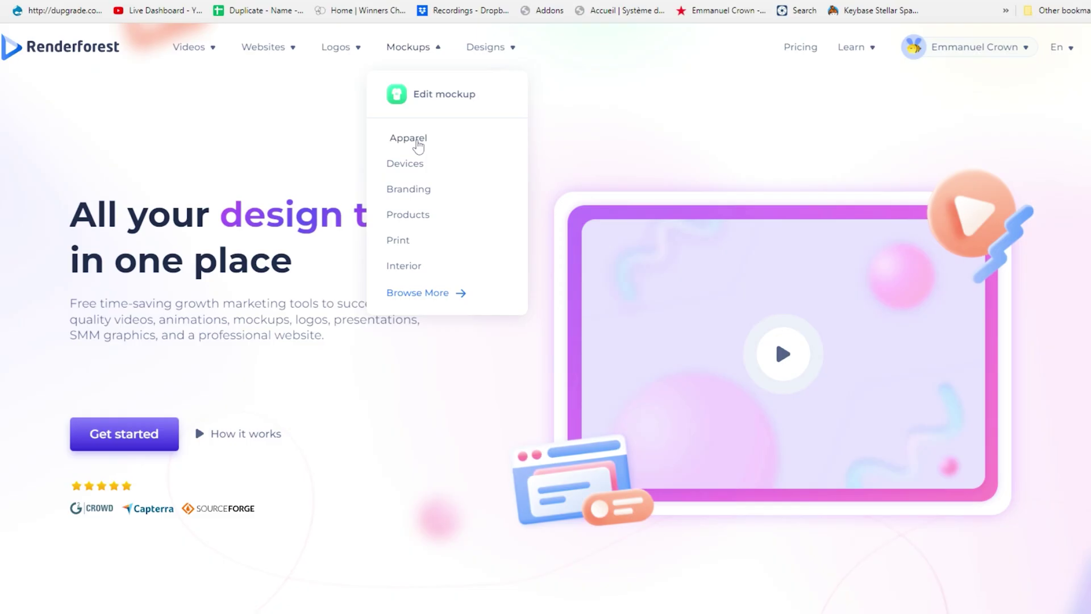
pyautogui.click(476, 271)
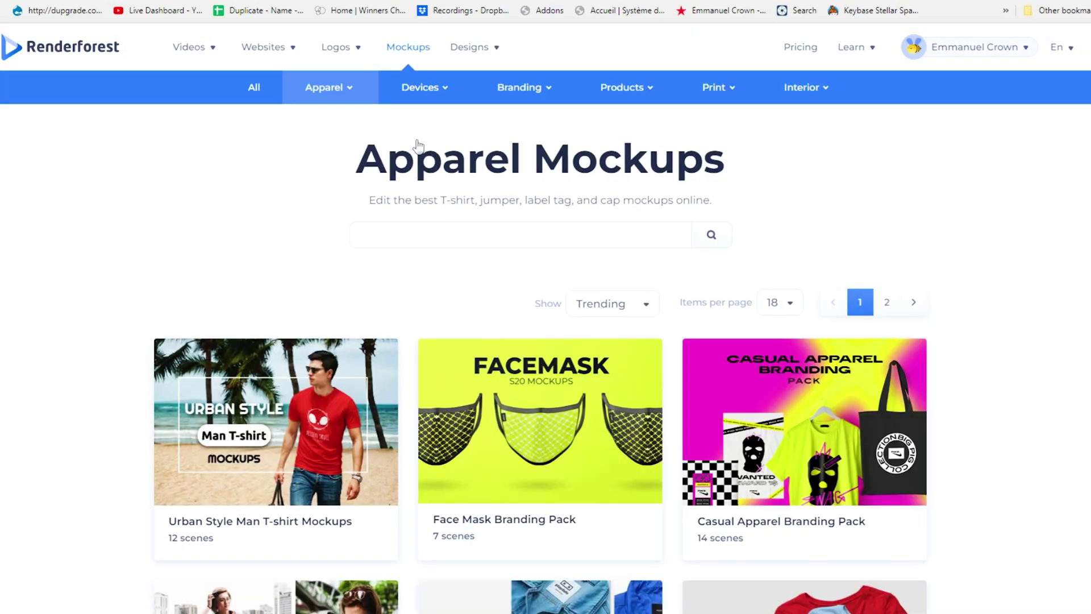
pyautogui.scroll(-1, 400, 291)
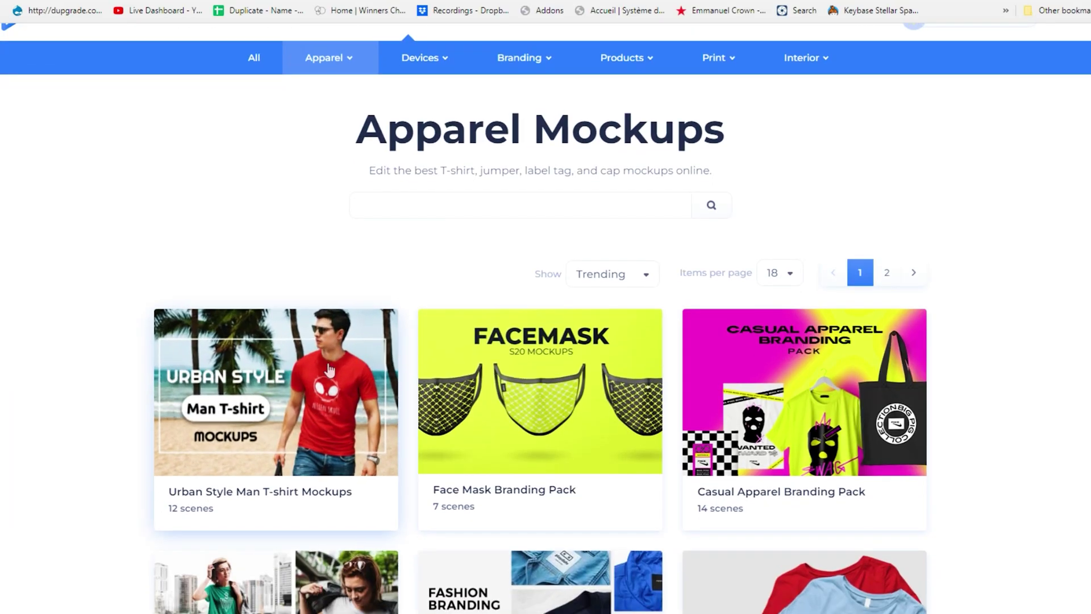
pyautogui.click(329, 369)
pyautogui.scroll(-2, 383, 409)
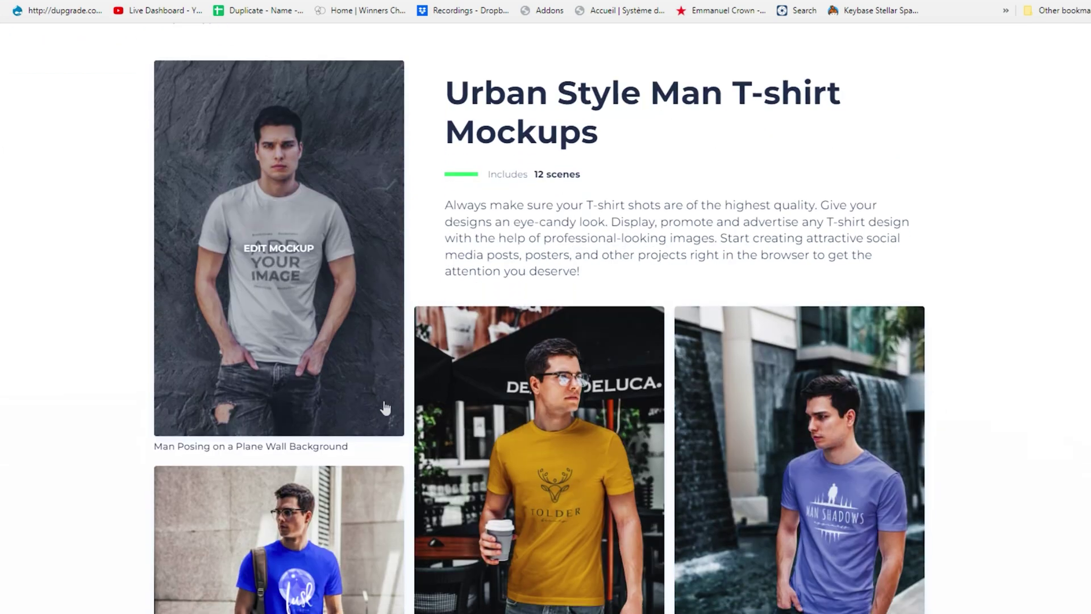
pyautogui.scroll(-5, 386, 408)
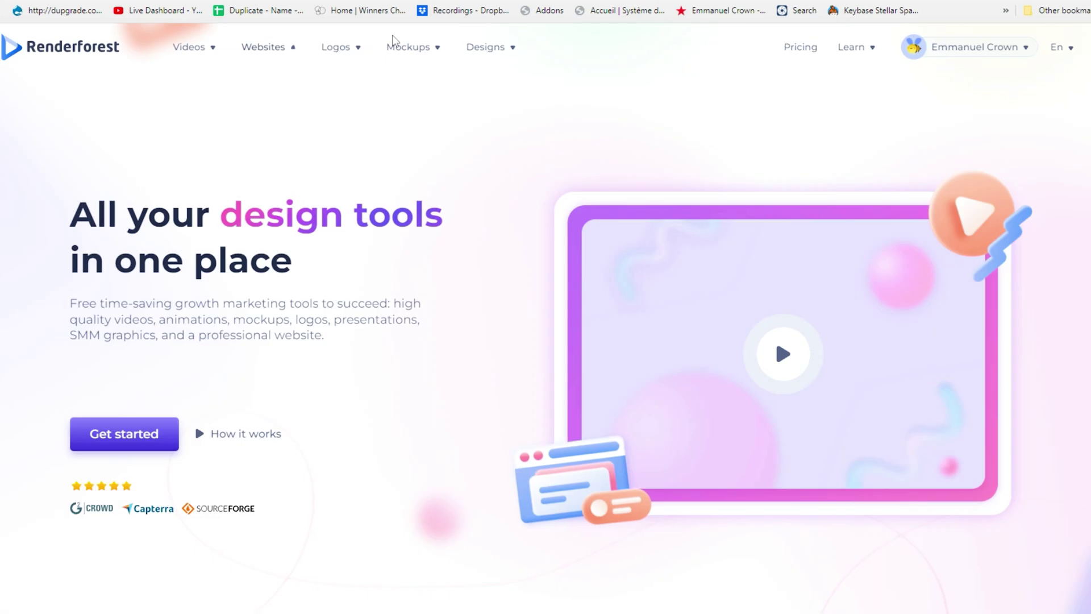
# Browse Social Media design templates and open the Online Education Promo Pack.
pyautogui.moveTo(483, 51)
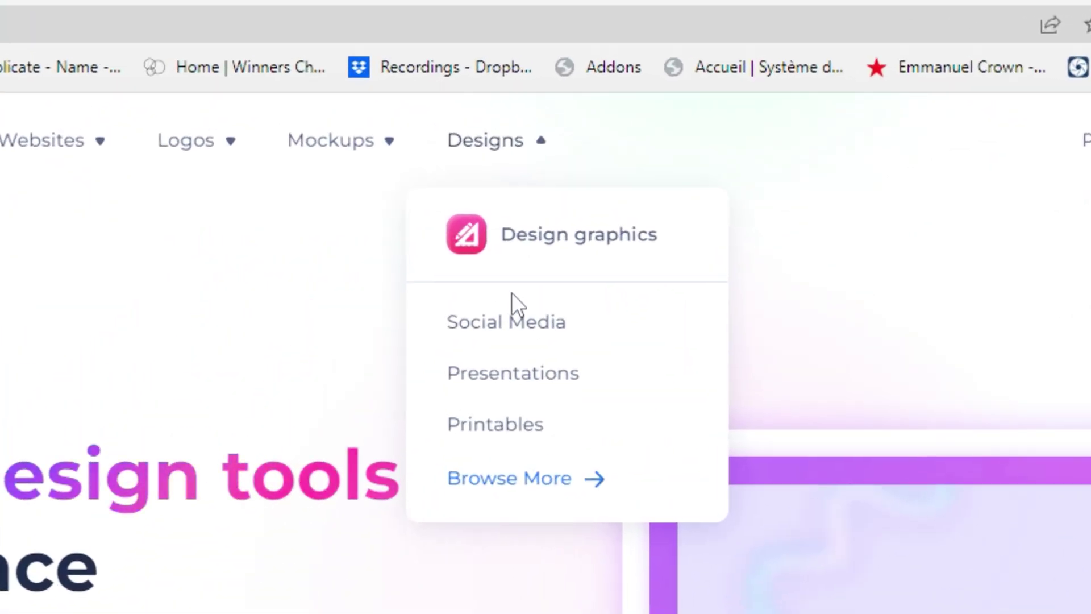
pyautogui.click(517, 328)
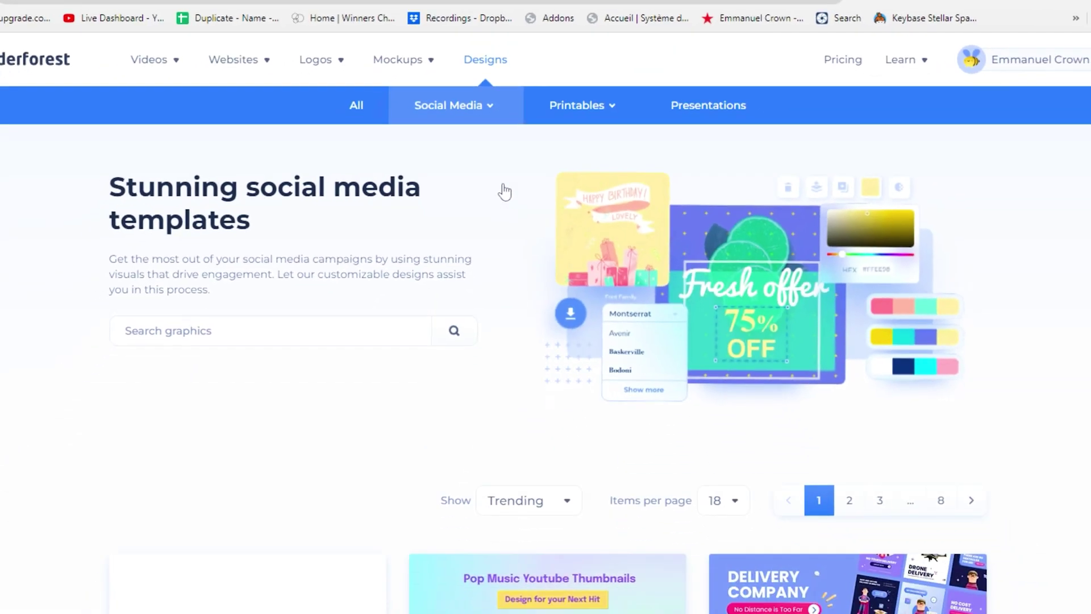
pyautogui.scroll(-5, 499, 309)
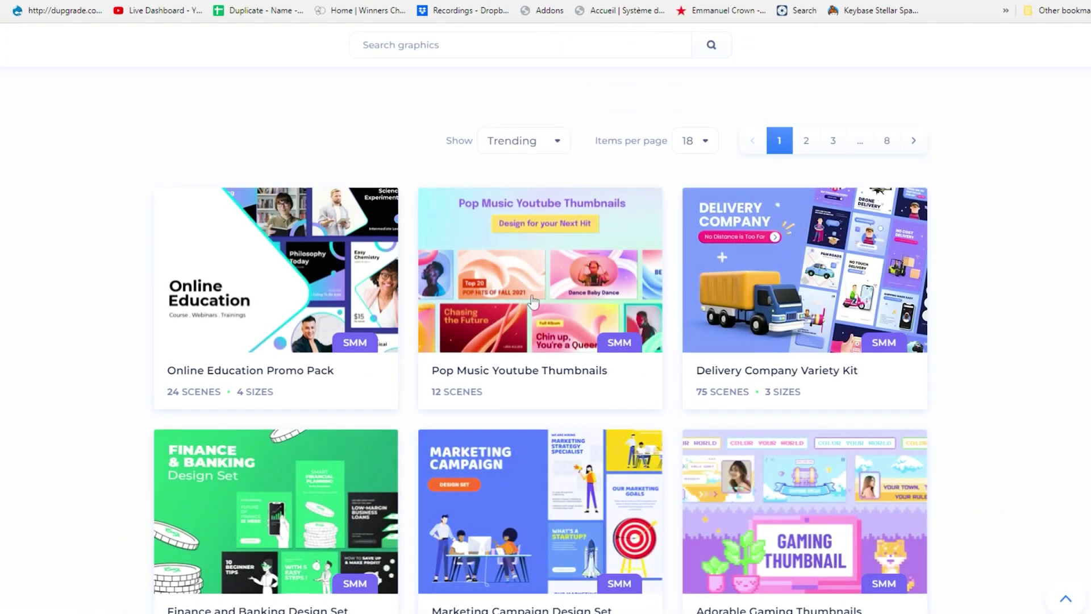
pyautogui.click(328, 305)
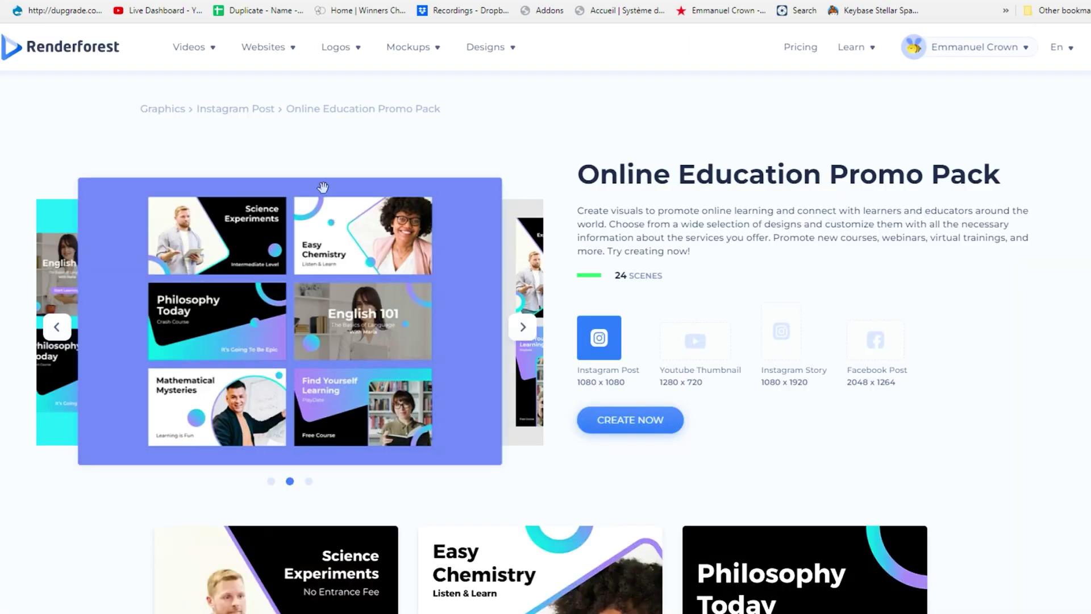
# Preview a travel website template before returning to the home page.
pyautogui.moveTo(291, 49)
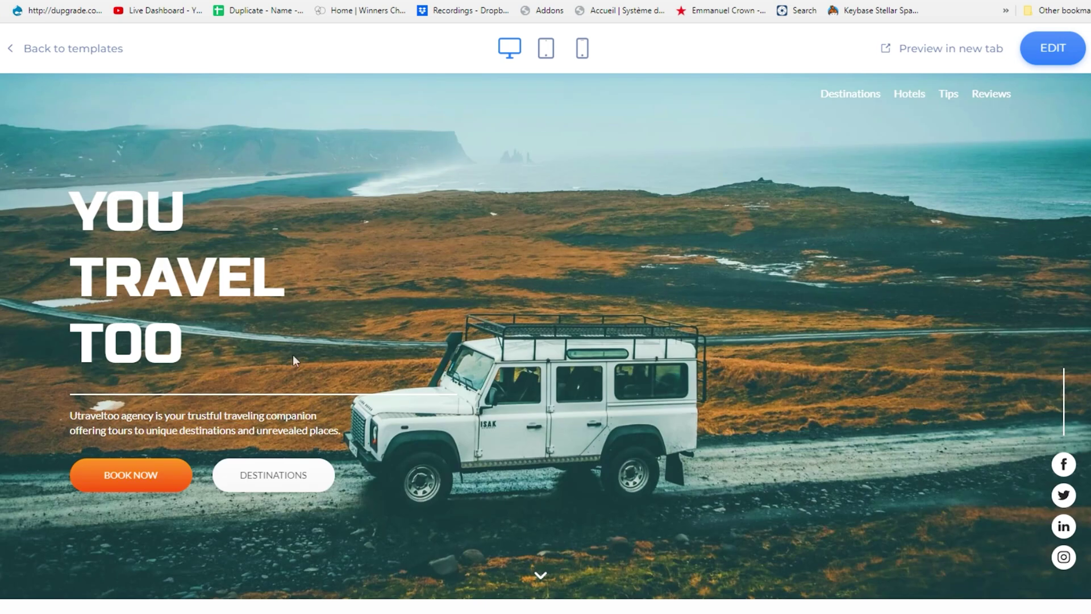
pyautogui.scroll(-5, 292, 354)
pyautogui.scroll(-20, 160, 392)
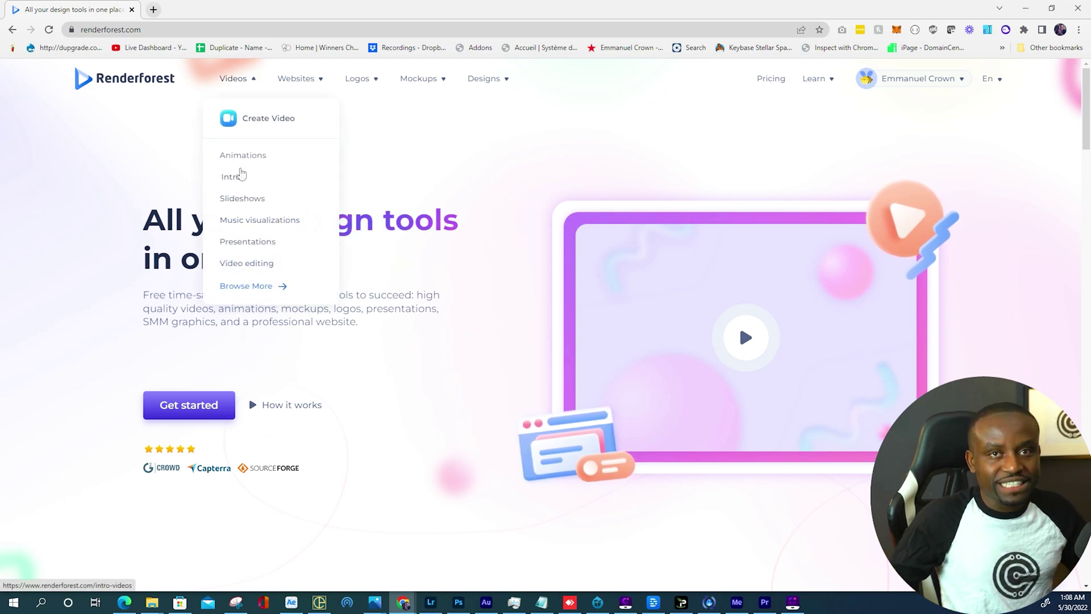
# Open Videos > Animations and scroll through the animated video templates.
pyautogui.click(240, 159)
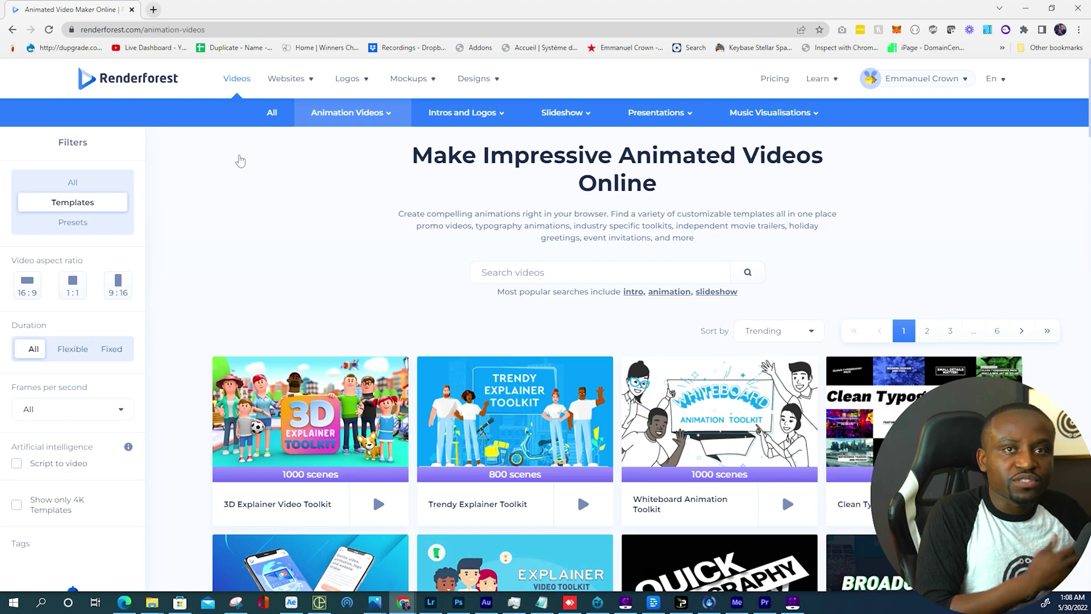
pyautogui.scroll(-9, 346, 232)
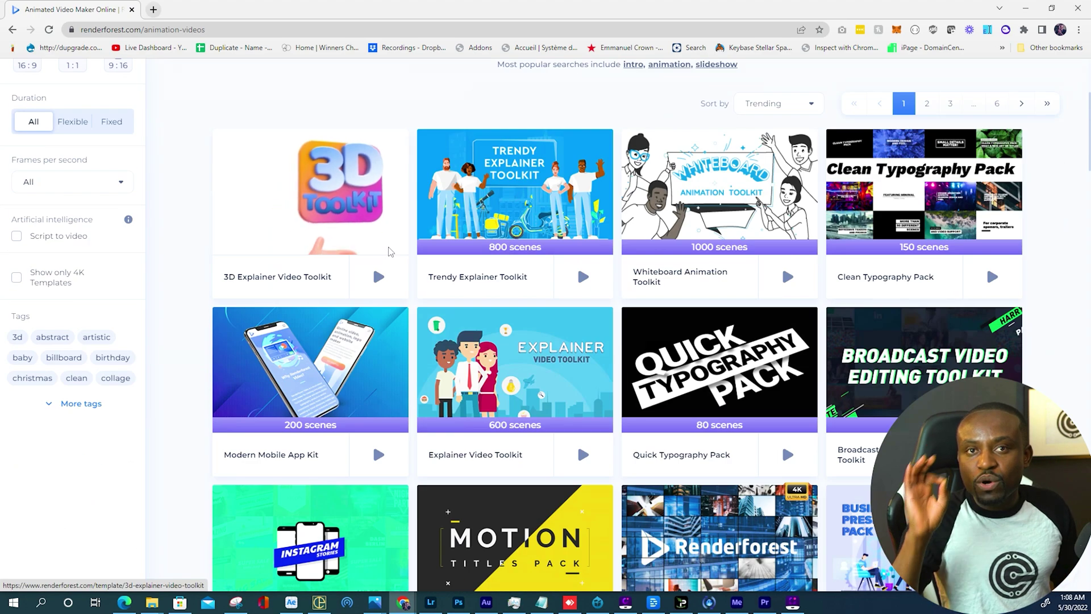
pyautogui.scroll(-6, 675, 458)
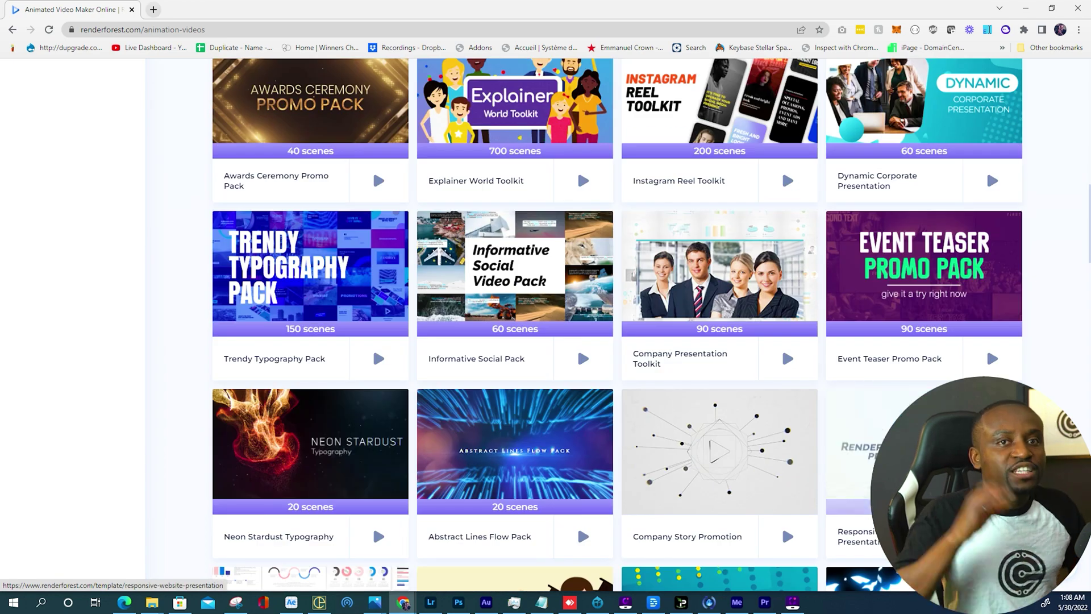
pyautogui.scroll(11, 619, 479)
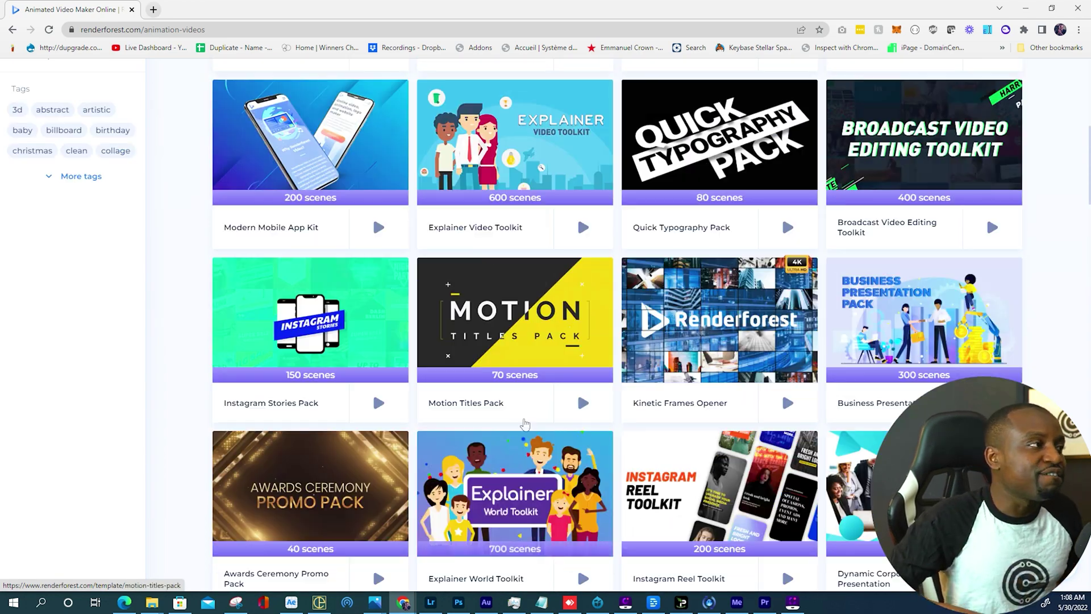
pyautogui.scroll(2, 520, 392)
pyautogui.scroll(1, 614, 230)
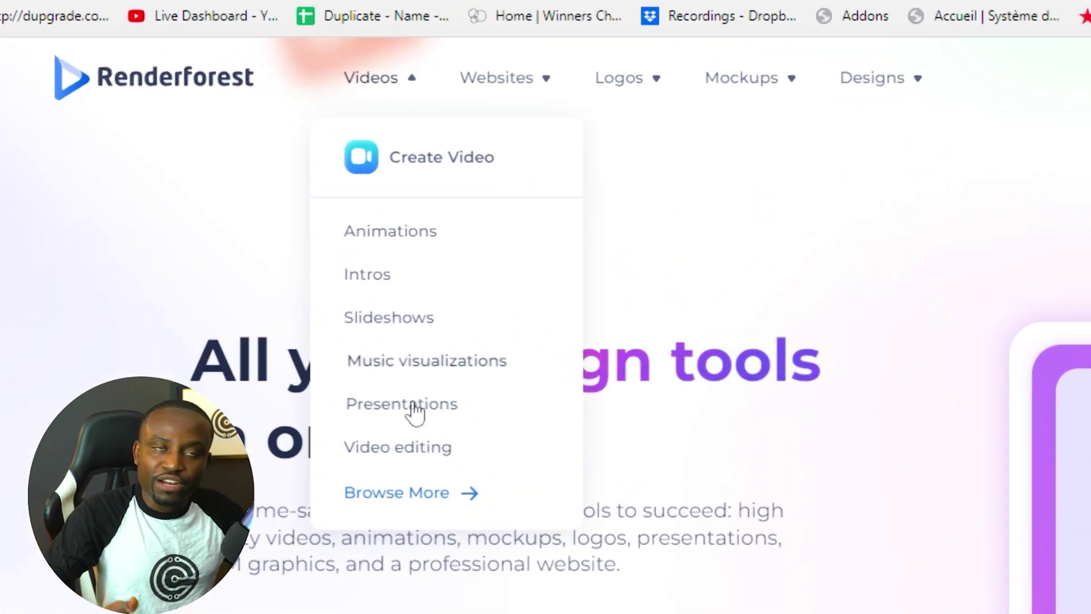
# Open the Animation Videos templates page, browse it, and start a search for travel.
pyautogui.click(384, 238)
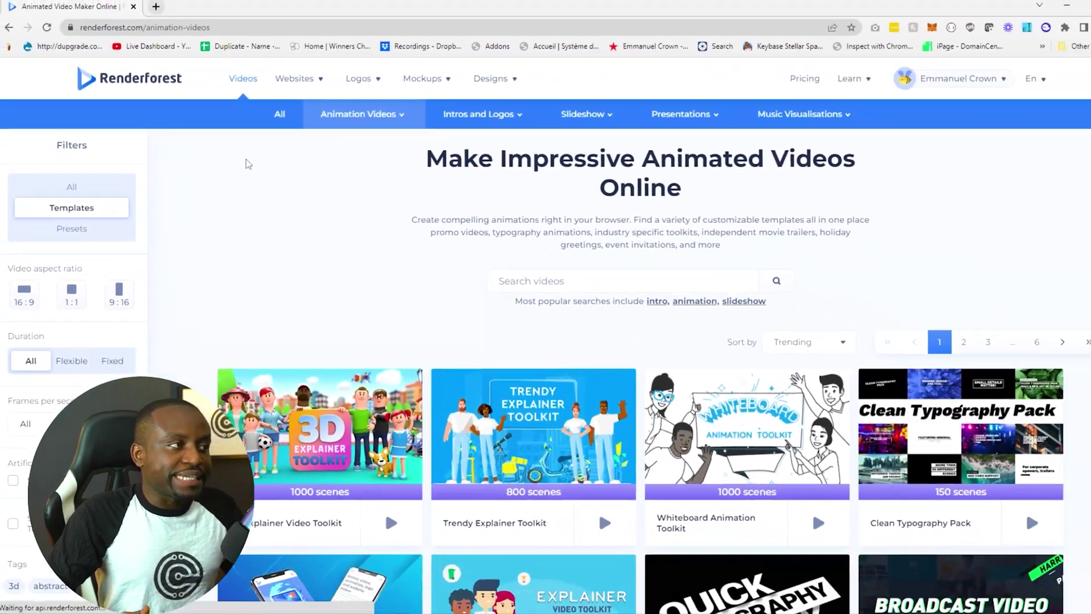
pyautogui.scroll(-1, 384, 278)
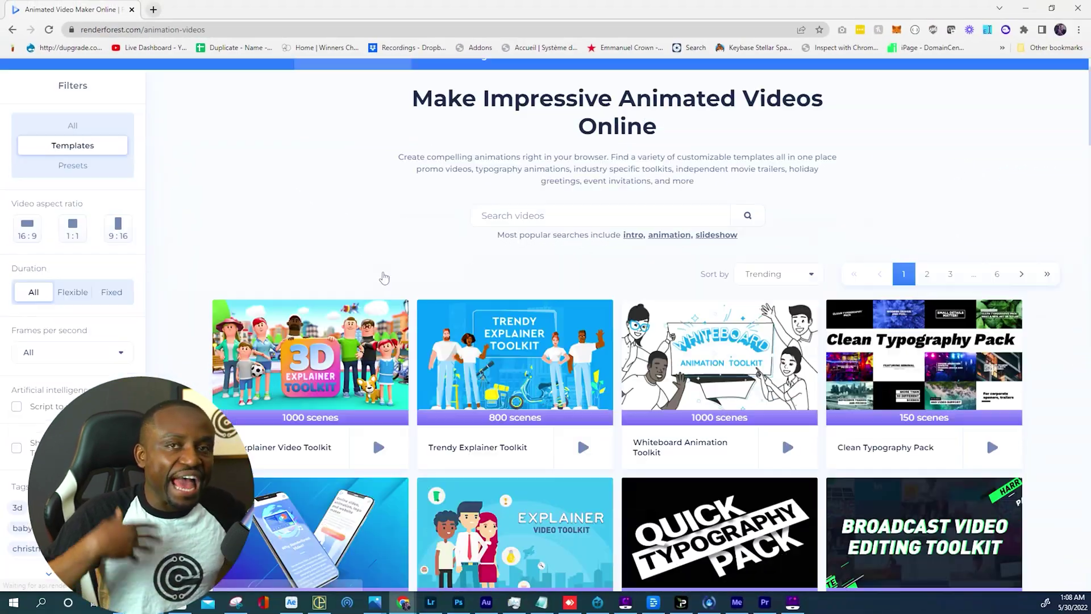
pyautogui.scroll(-8, 384, 278)
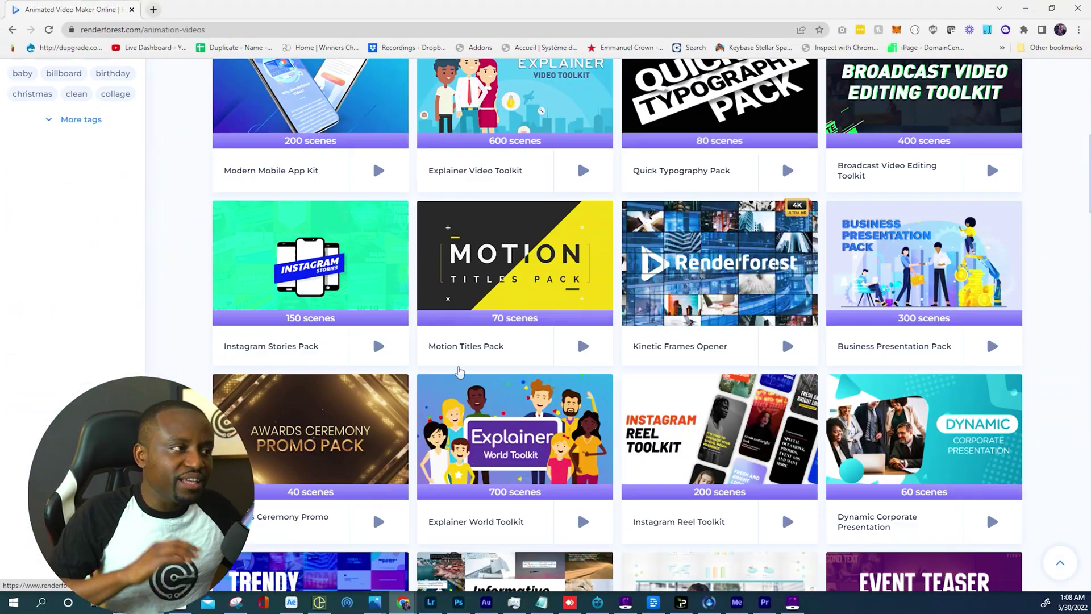
pyautogui.scroll(-4, 459, 371)
pyautogui.scroll(-2, 910, 483)
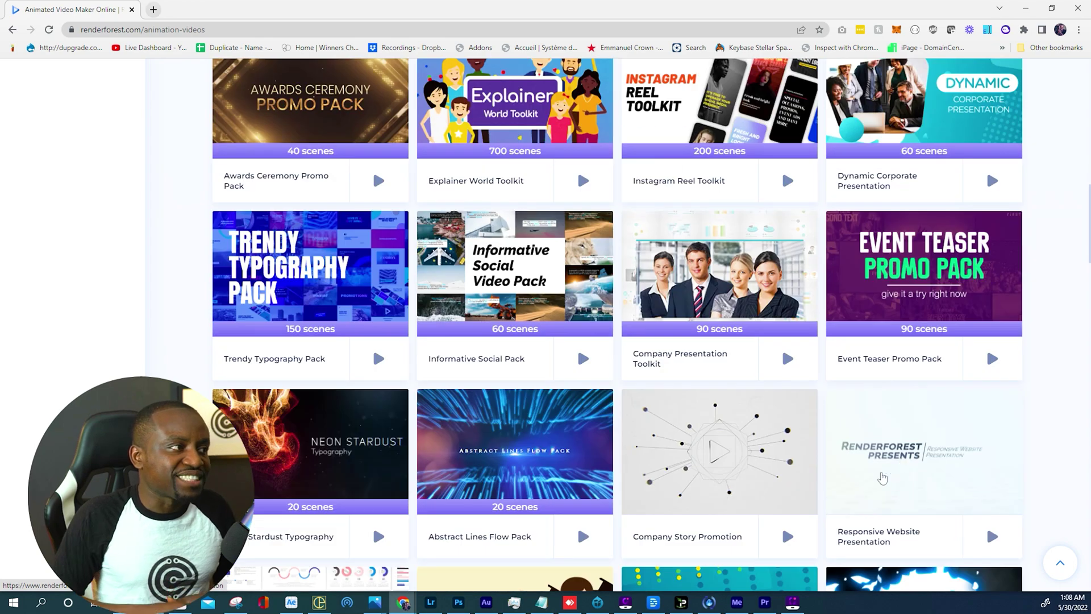
pyautogui.click(13, 29)
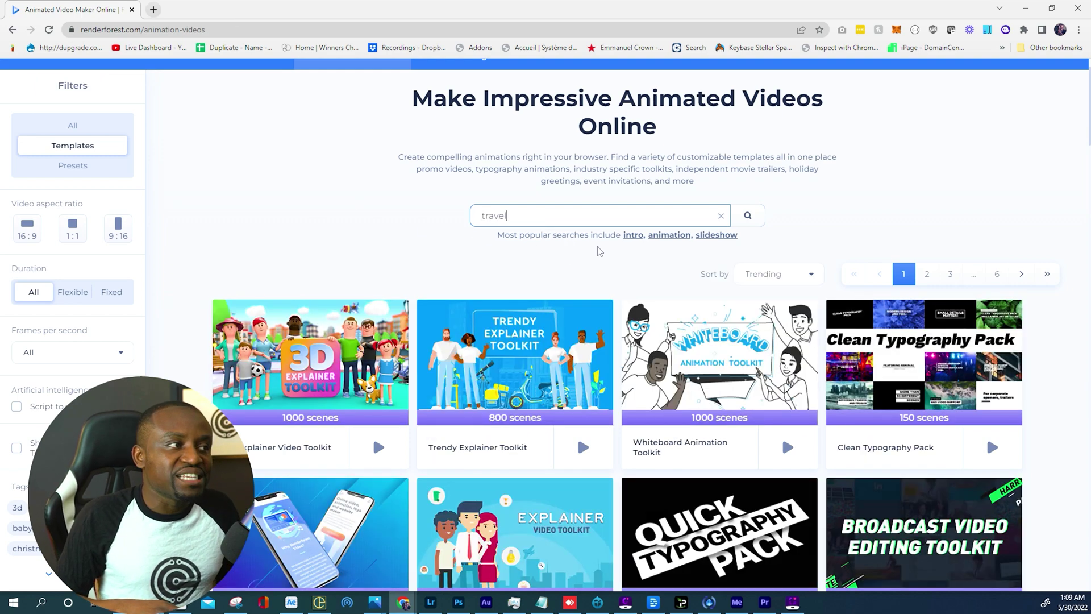
# Search travel templates and start a new video from the Character Adventures Toolkit.
pyautogui.press('Return')
pyautogui.scroll(-4, 563, 219)
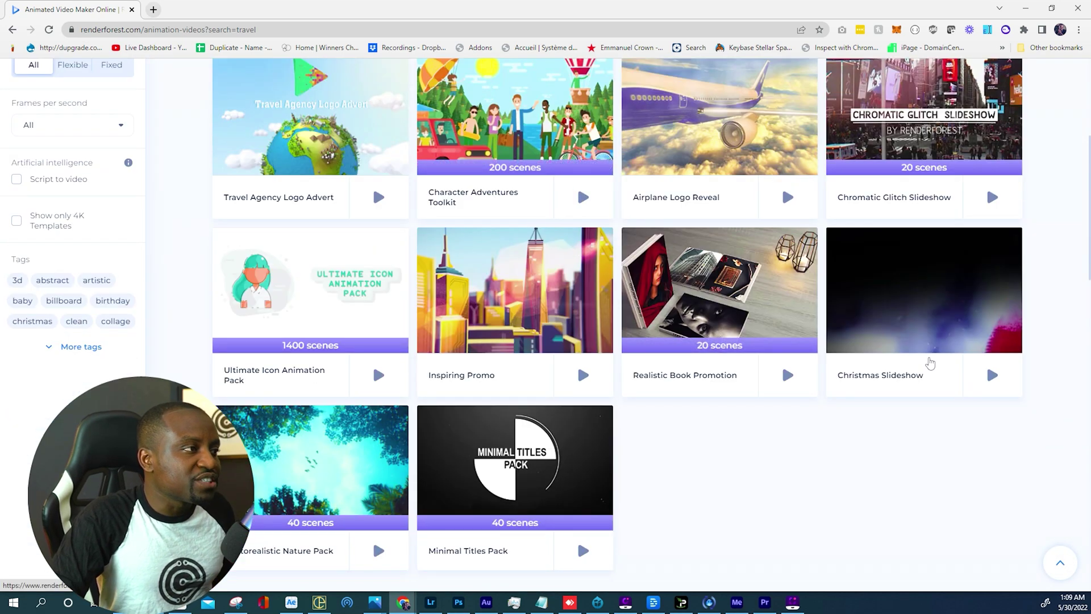
pyautogui.scroll(2, 616, 461)
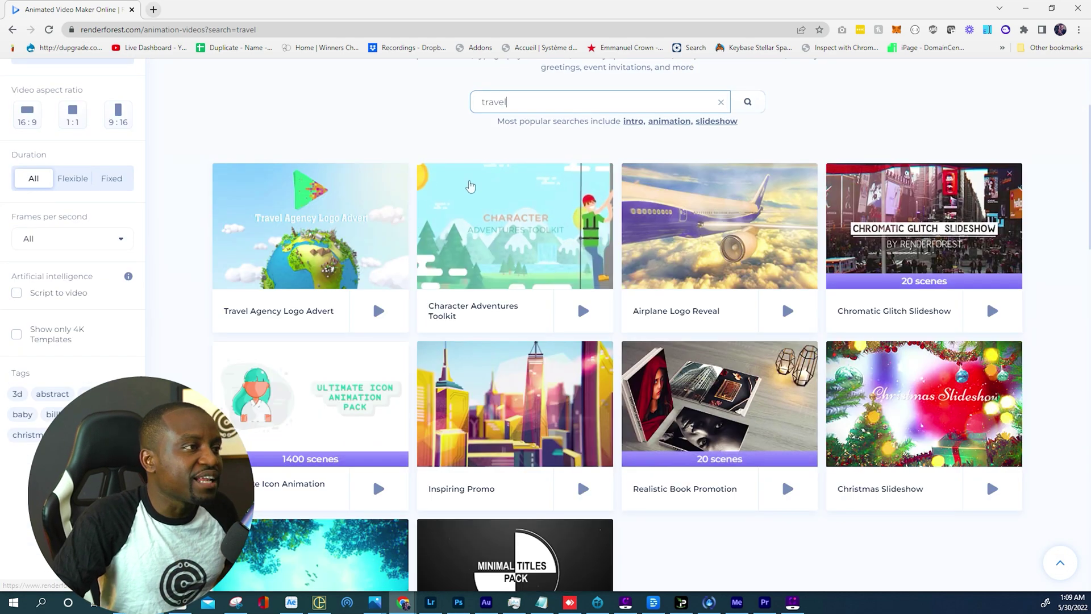
pyautogui.scroll(-2, 919, 333)
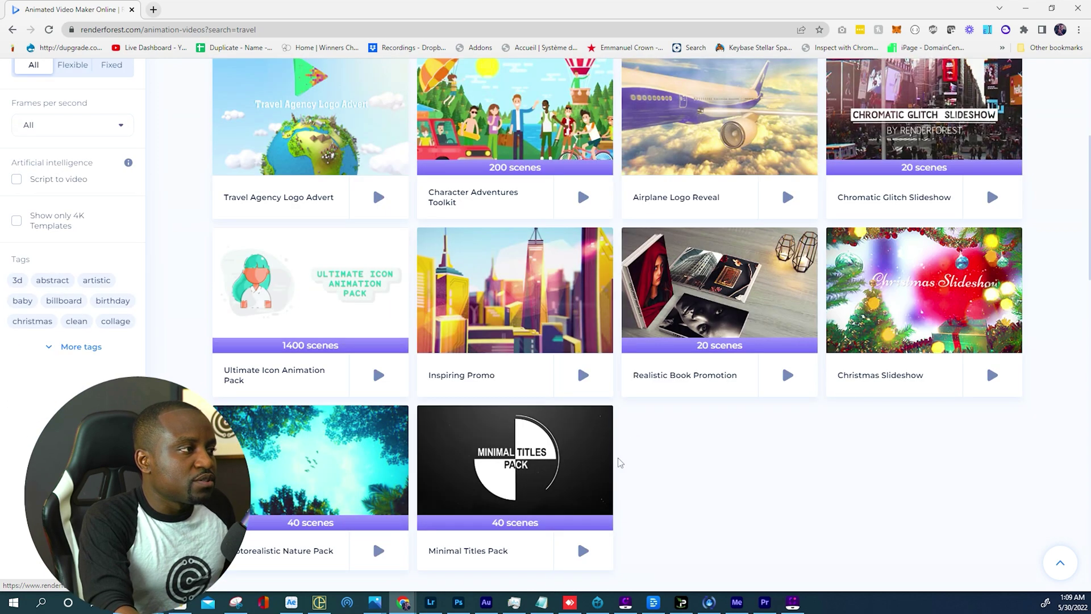
pyautogui.scroll(2, 616, 458)
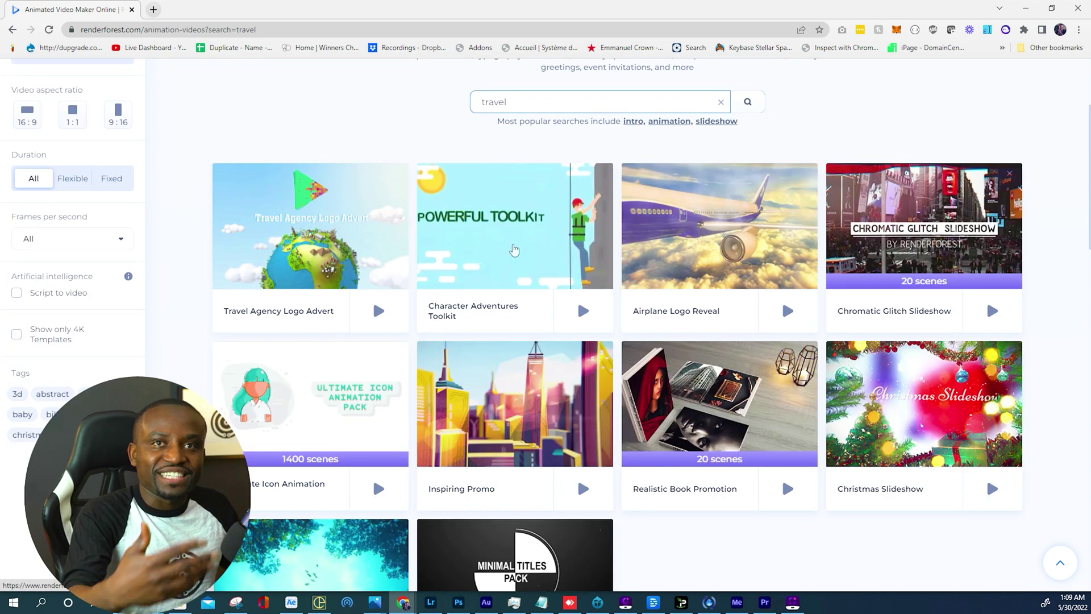
pyautogui.click(456, 290)
pyautogui.click(708, 433)
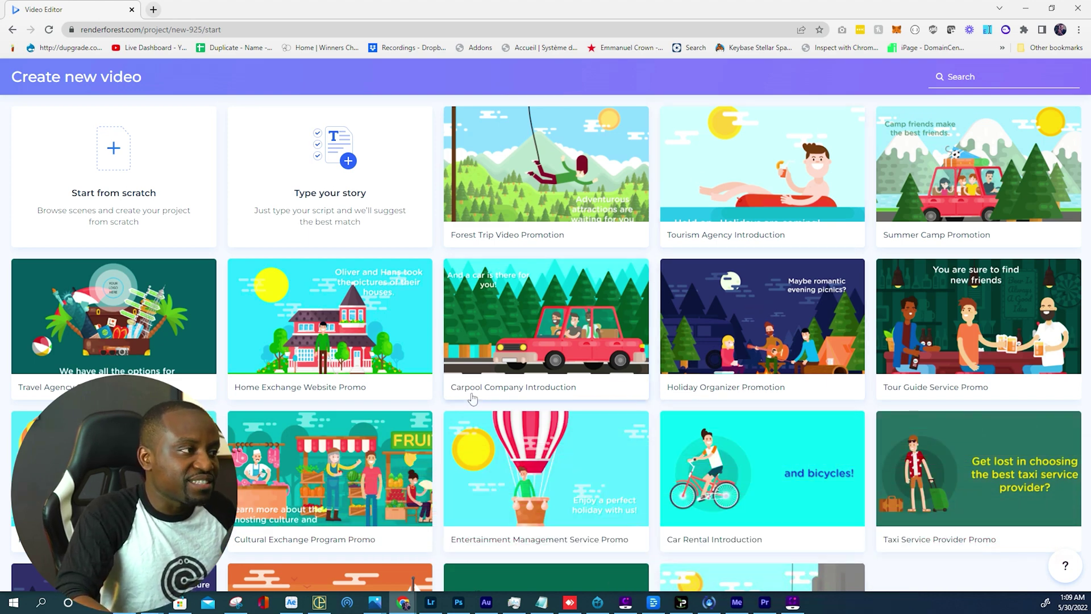
pyautogui.click(595, 346)
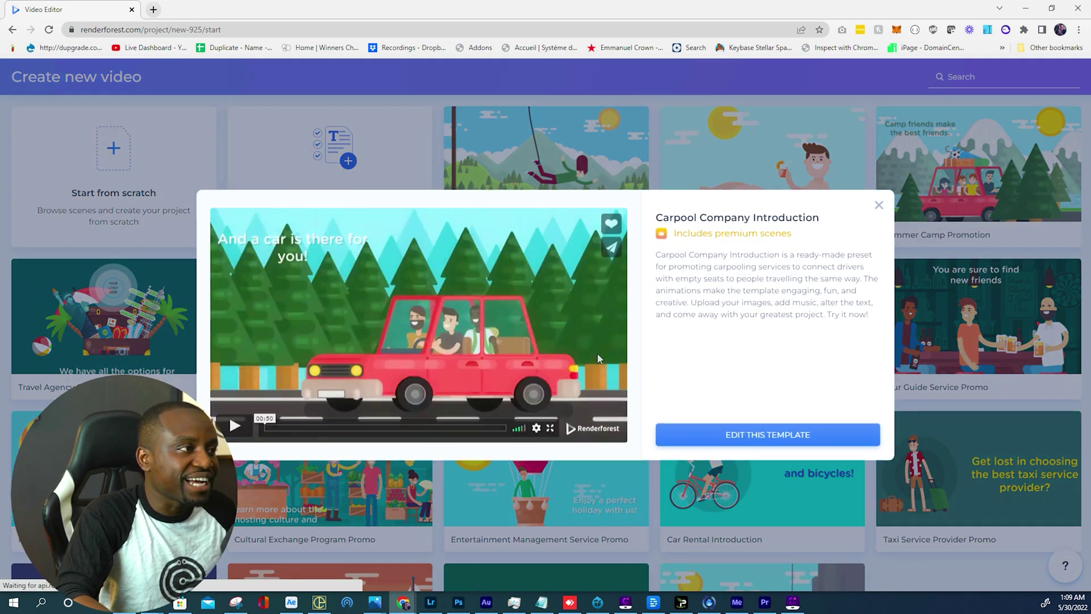
pyautogui.moveTo(279, 428); pyautogui.dragTo(328, 422)
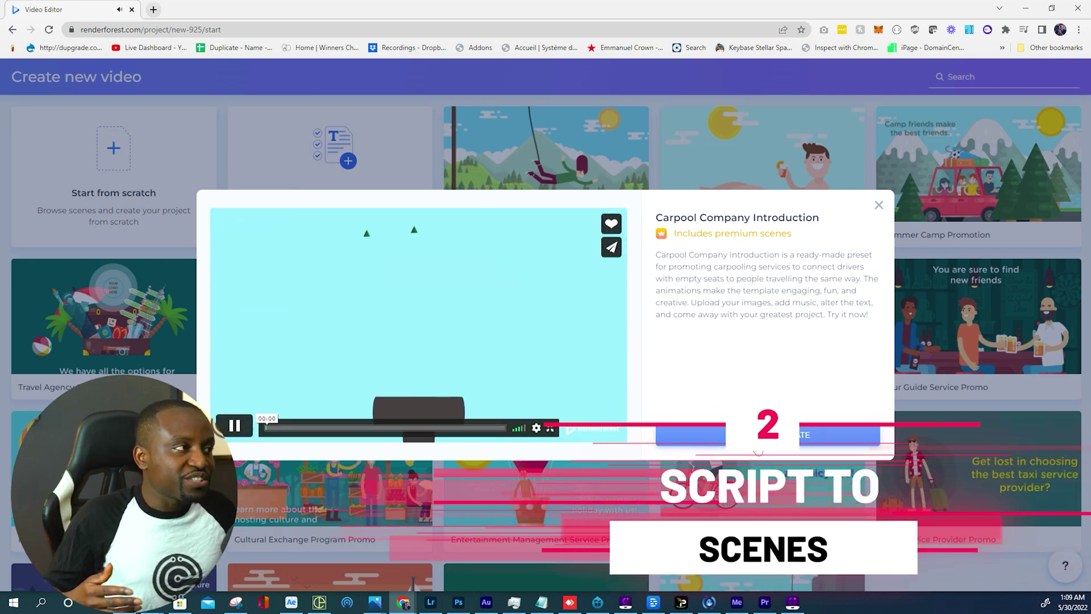
pyautogui.click(878, 205)
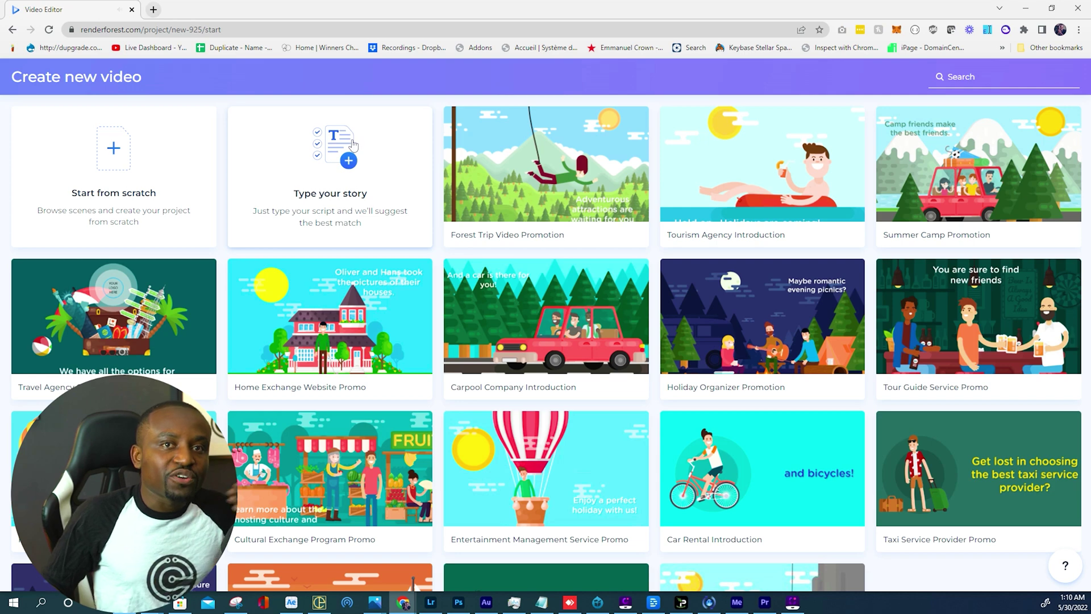
pyautogui.click(352, 142)
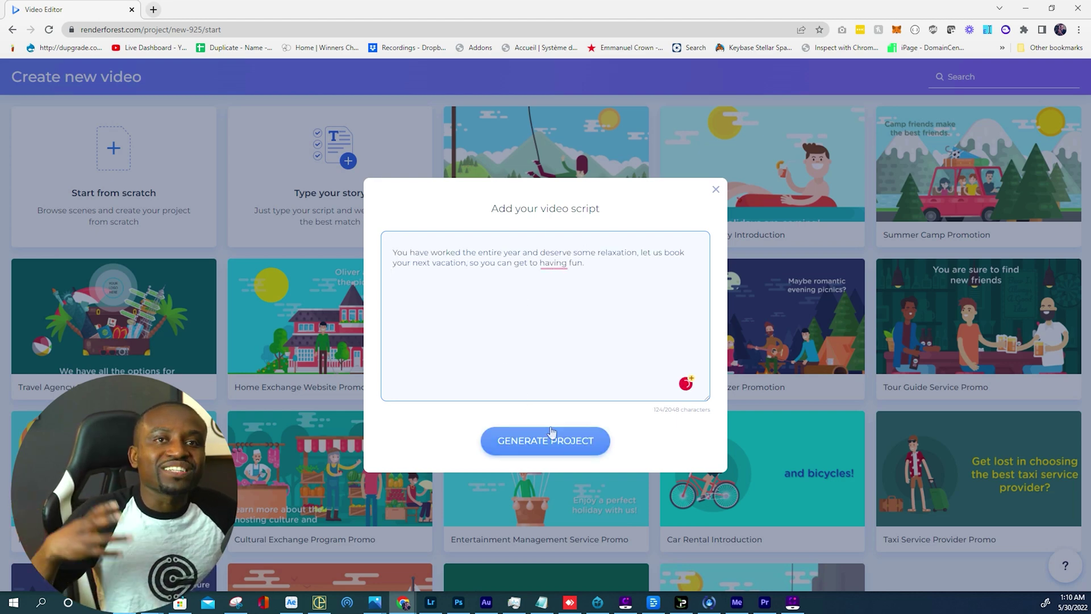
pyautogui.click(715, 191)
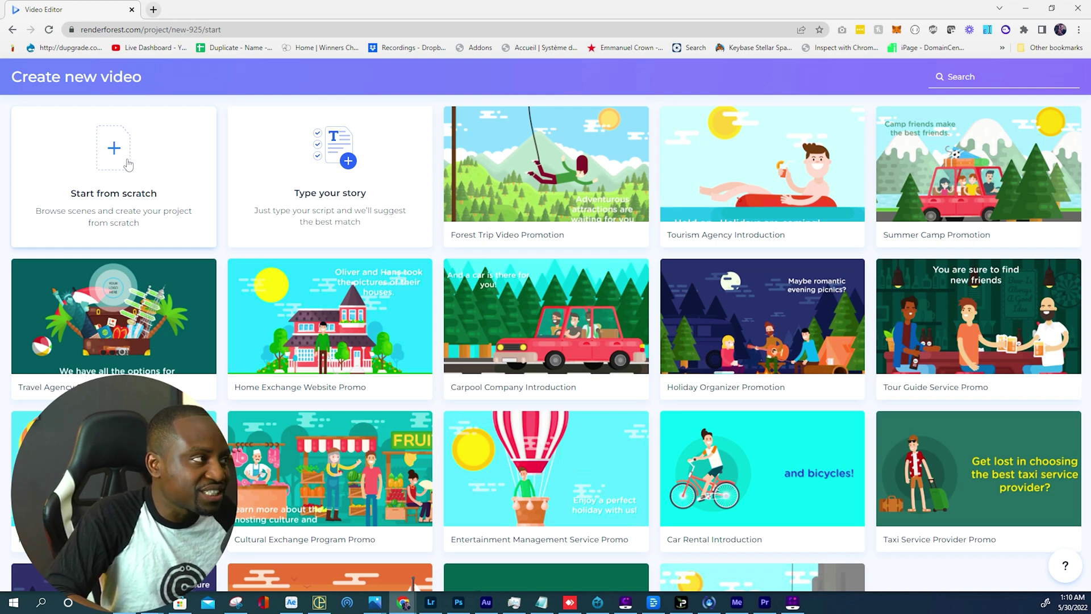
pyautogui.click(128, 164)
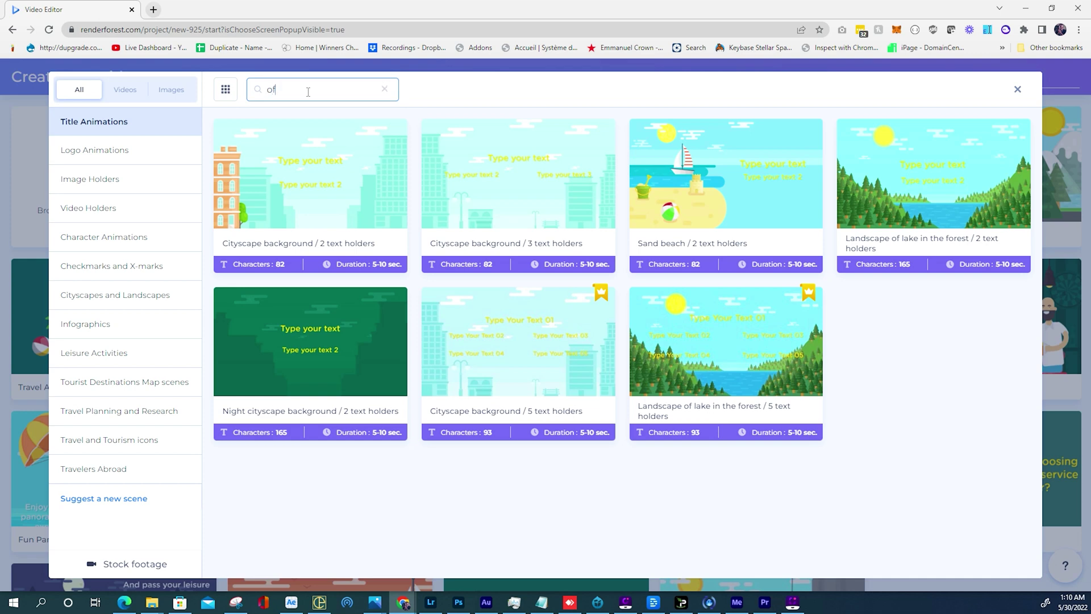
# Search office and vacation scenes, select the daydreamer, logo holder and vacation-research scenes, and insert all five.
pyautogui.write('ce')
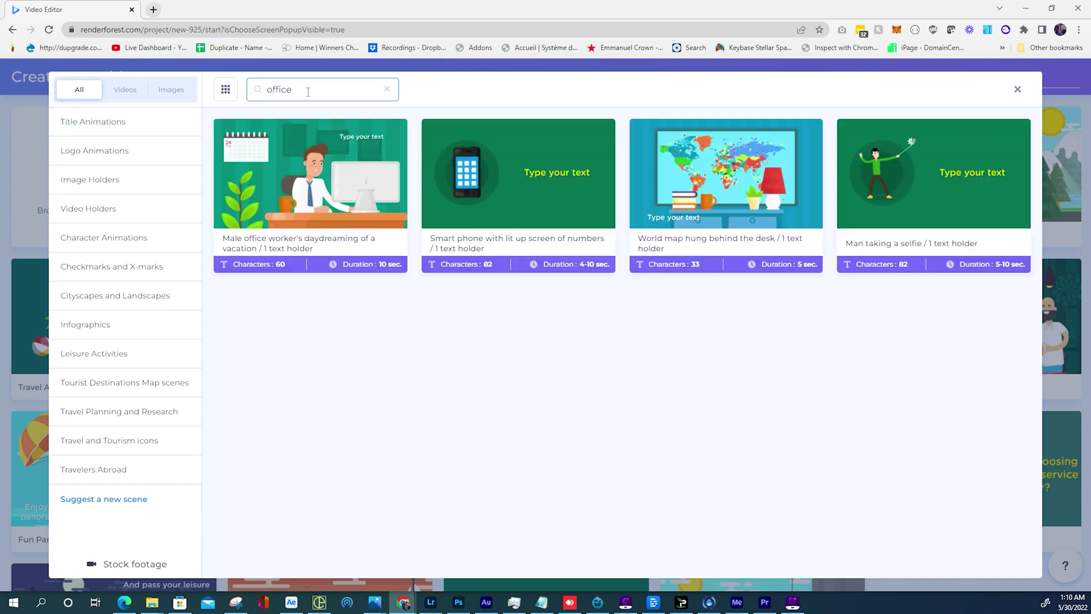
pyautogui.click(318, 180)
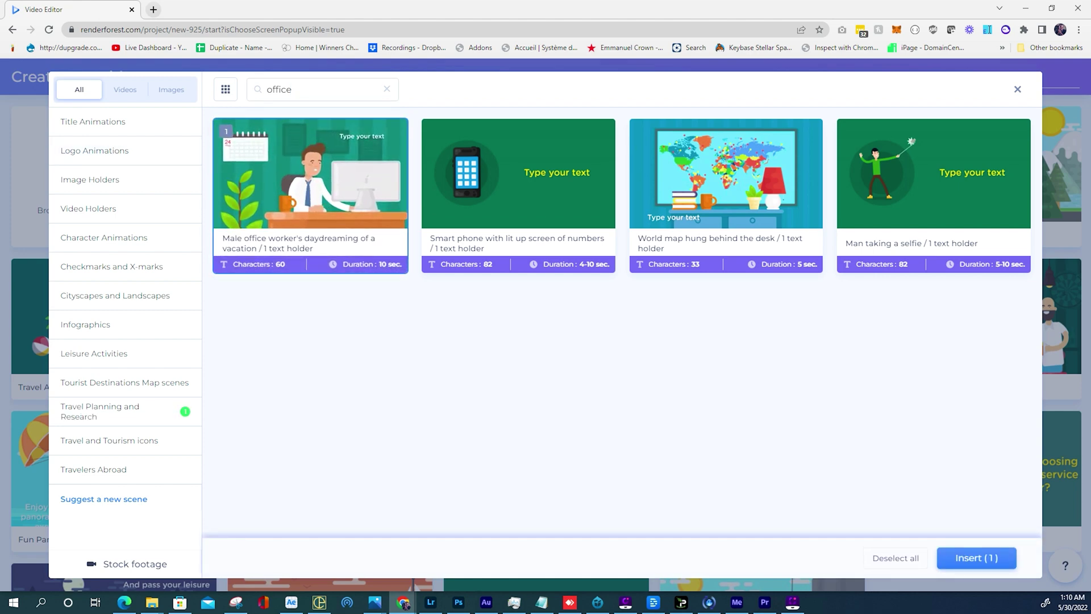
pyautogui.write('vacation')
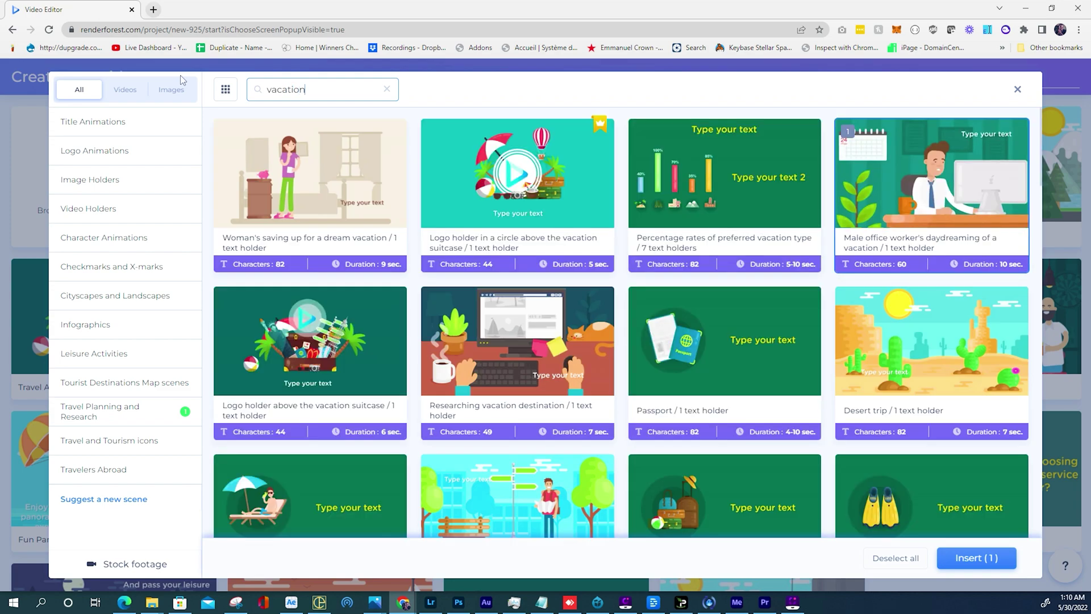
pyautogui.click(755, 202)
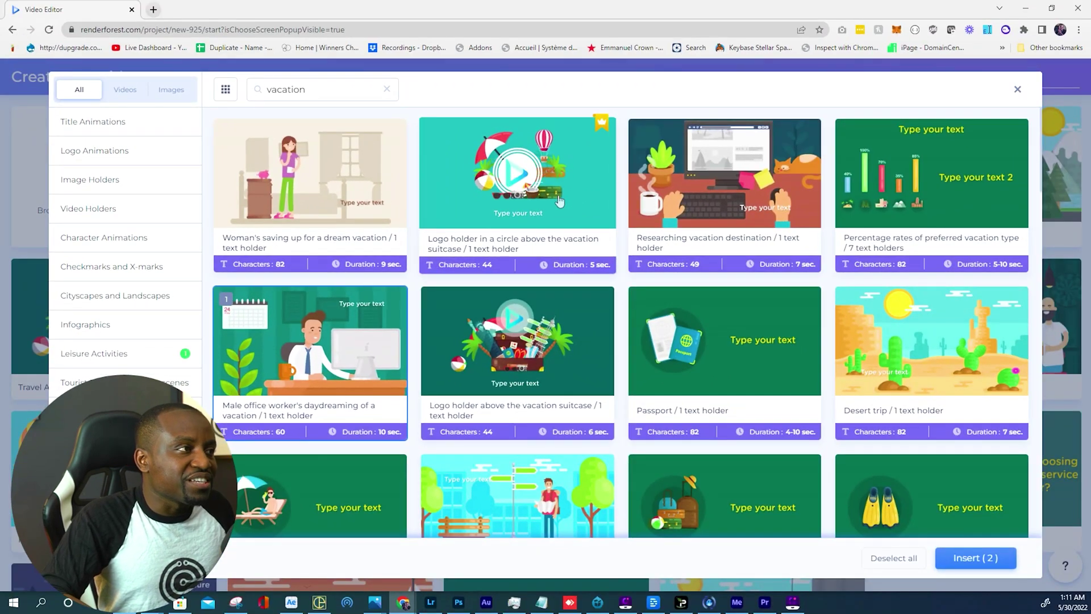
pyautogui.click(679, 165)
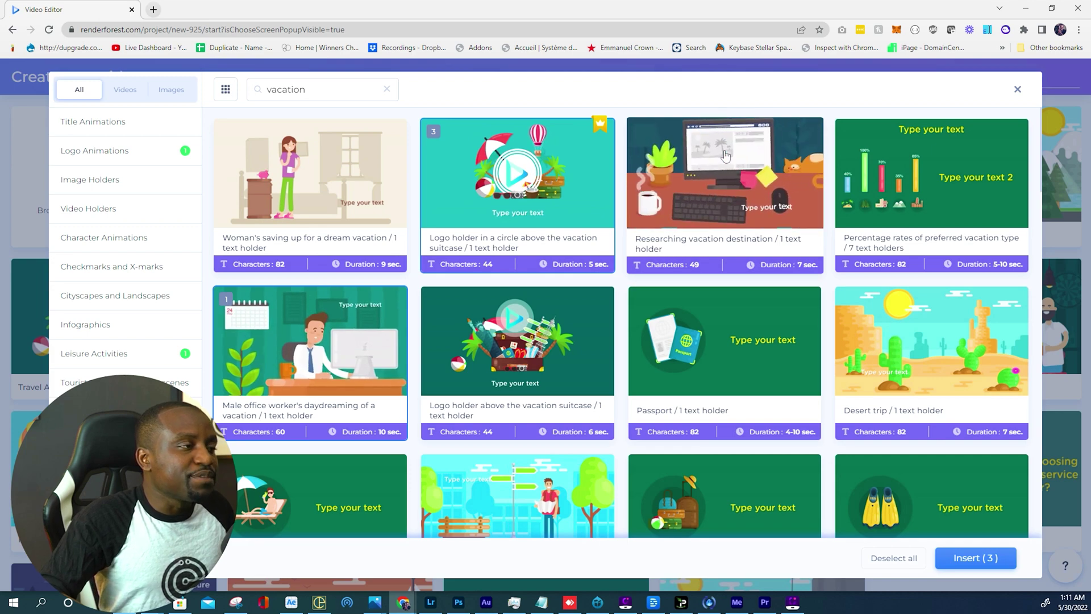
pyautogui.click(724, 157)
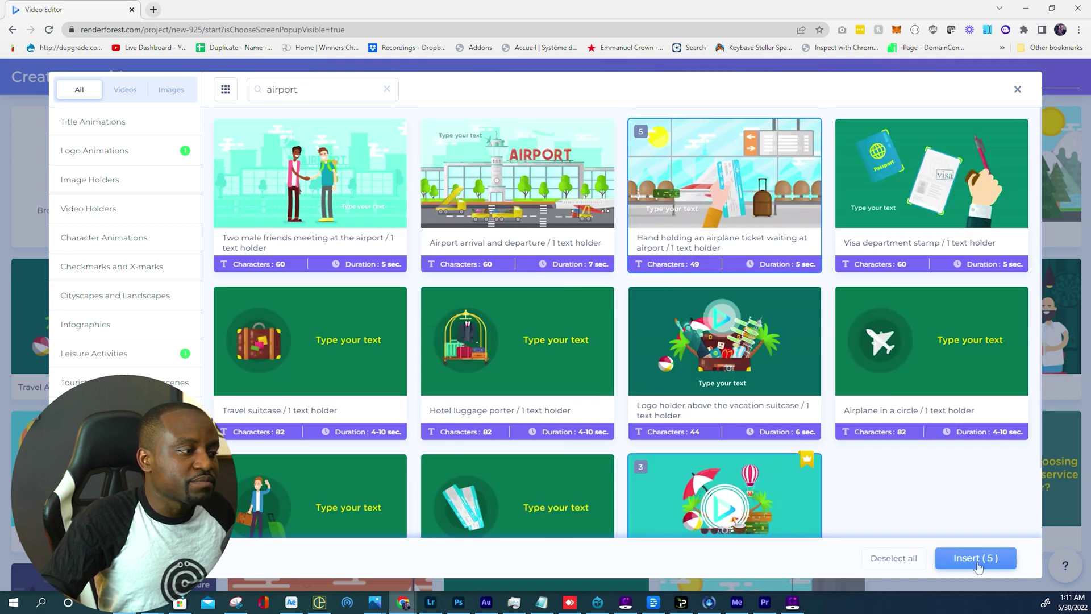
pyautogui.click(969, 557)
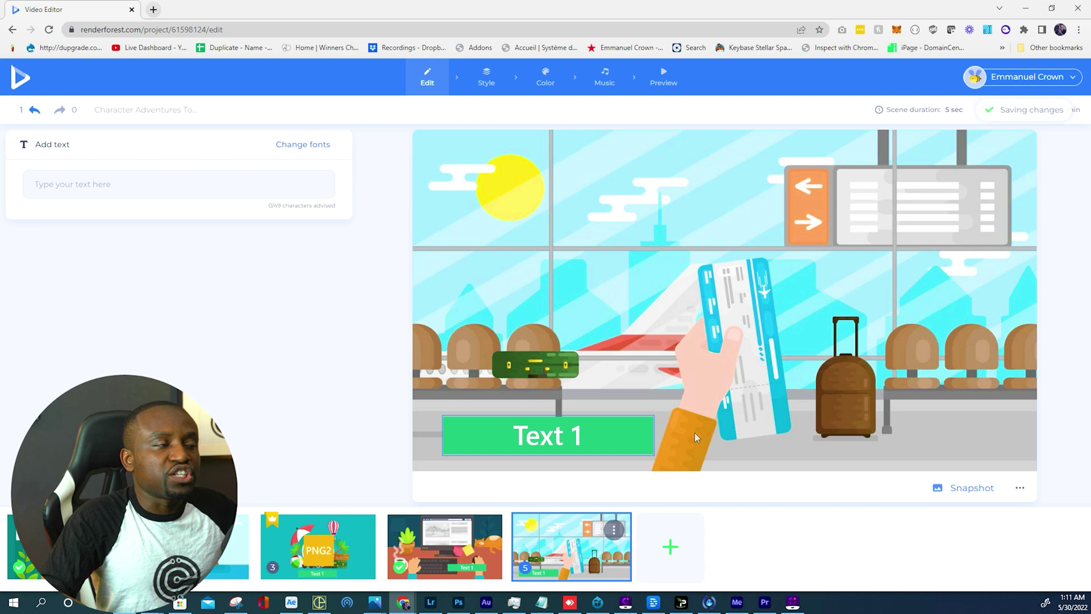
# Retitle the project 'Crown Travel Promo'.
pyautogui.click(146, 109)
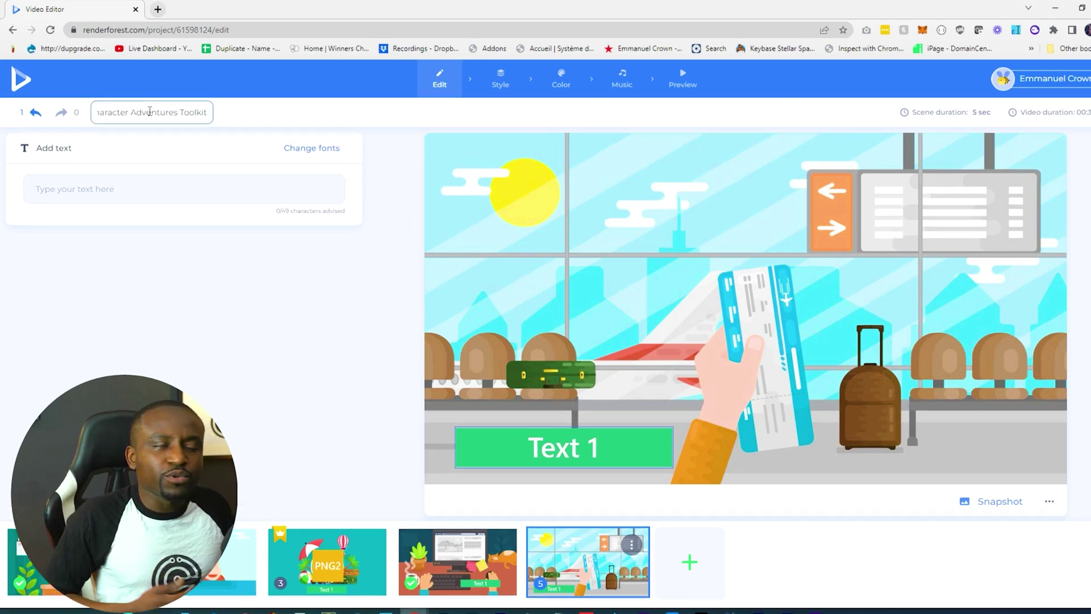
pyautogui.write('Crown Travel Promo')
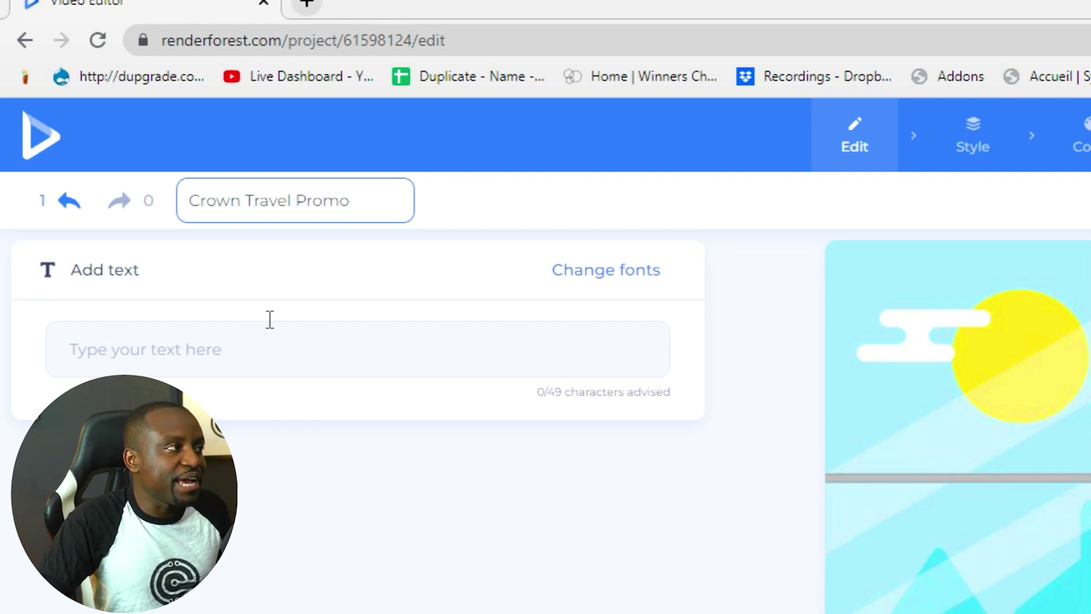
pyautogui.press('Return')
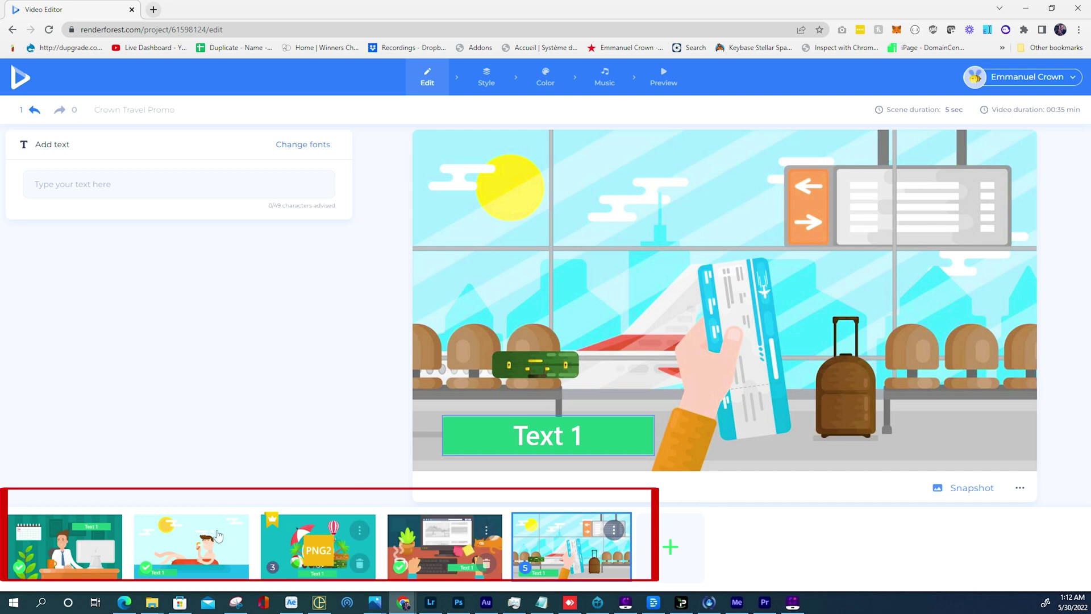
# Review each scene, then drag the desk scene left so the logo holder scene ends fifth.
pyautogui.click(91, 543)
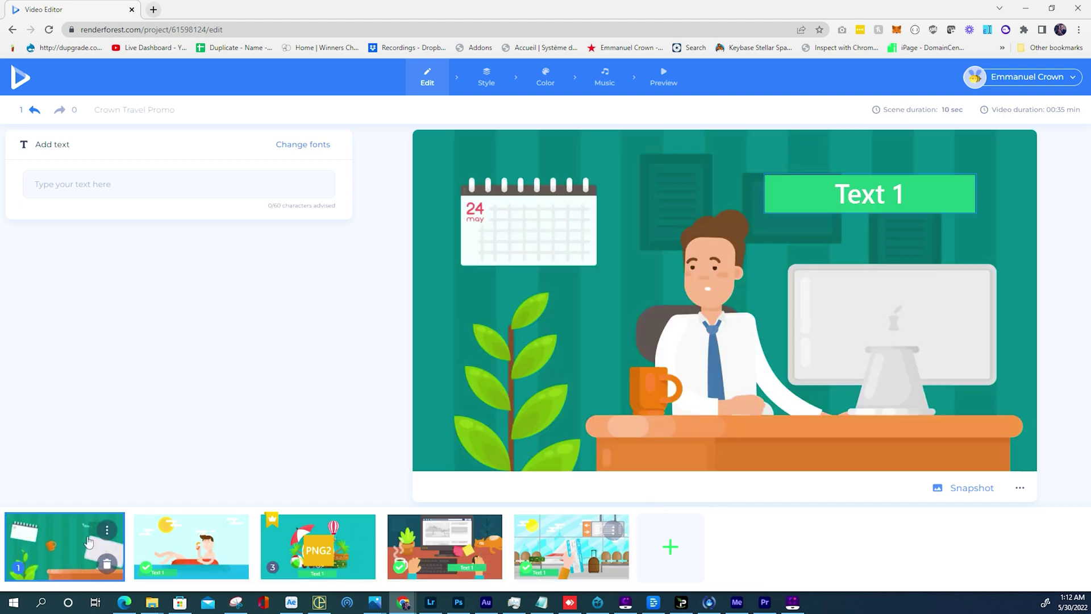
pyautogui.click(194, 544)
pyautogui.click(324, 548)
pyautogui.click(453, 543)
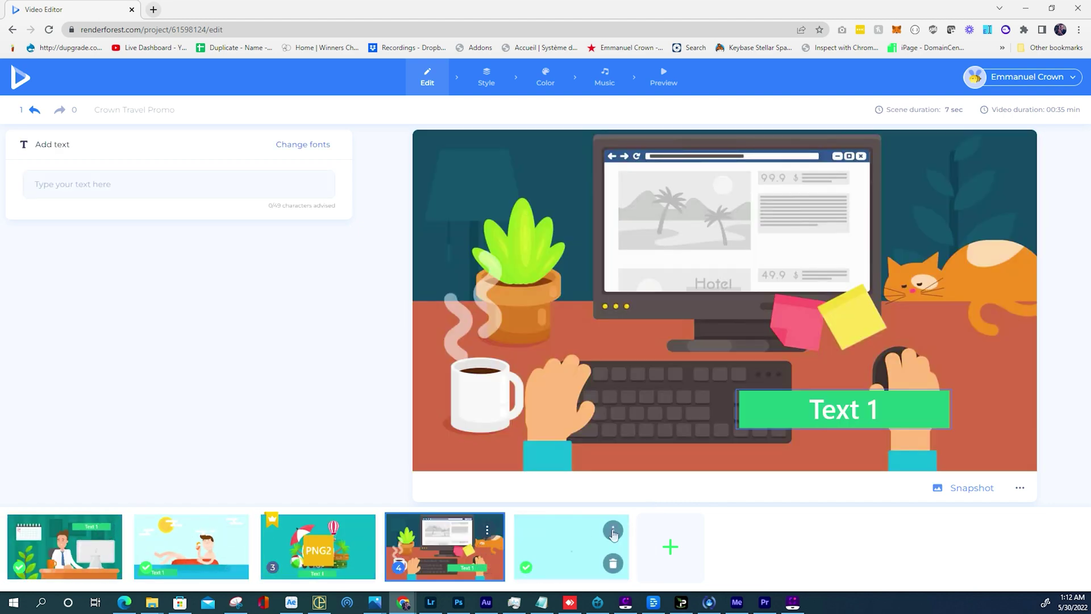
pyautogui.click(612, 531)
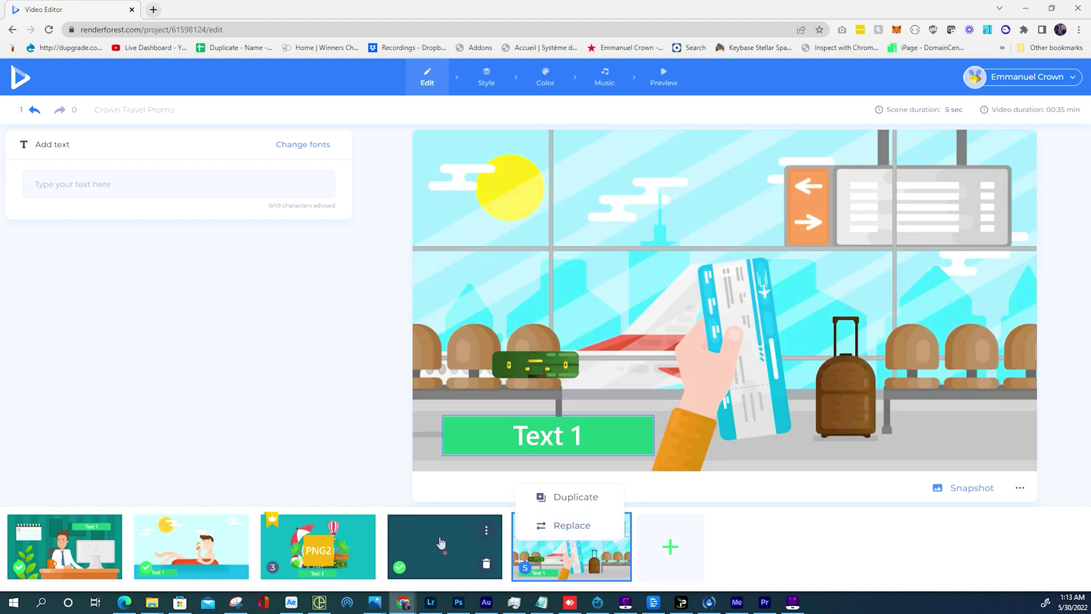
pyautogui.moveTo(441, 543); pyautogui.dragTo(328, 547)
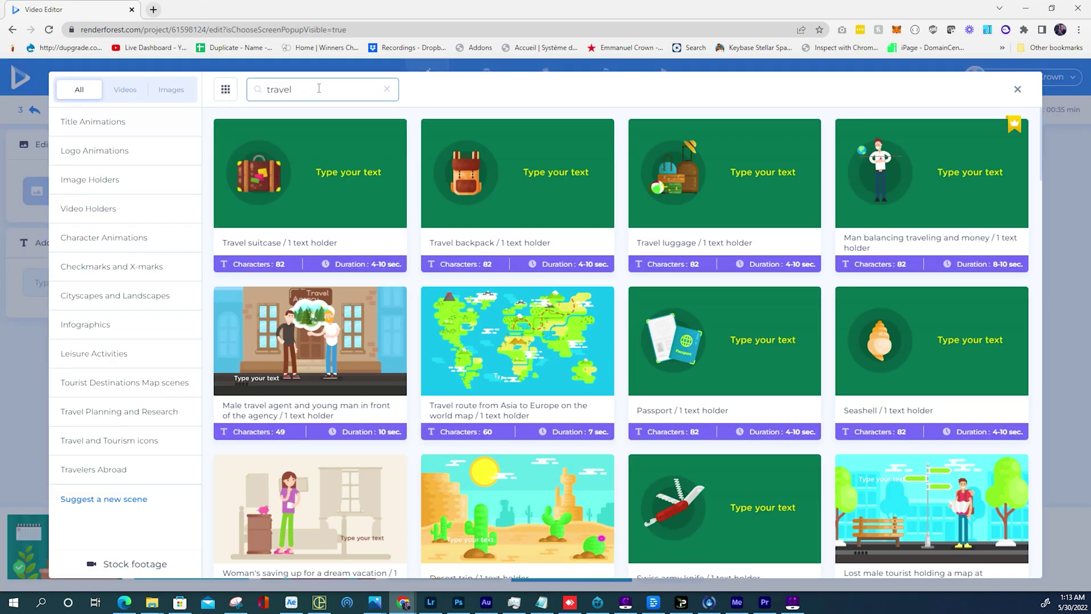
# Pick the girl parasailing behind a motor boat scene from the travel results and insert it.
pyautogui.scroll(-10, 953, 363)
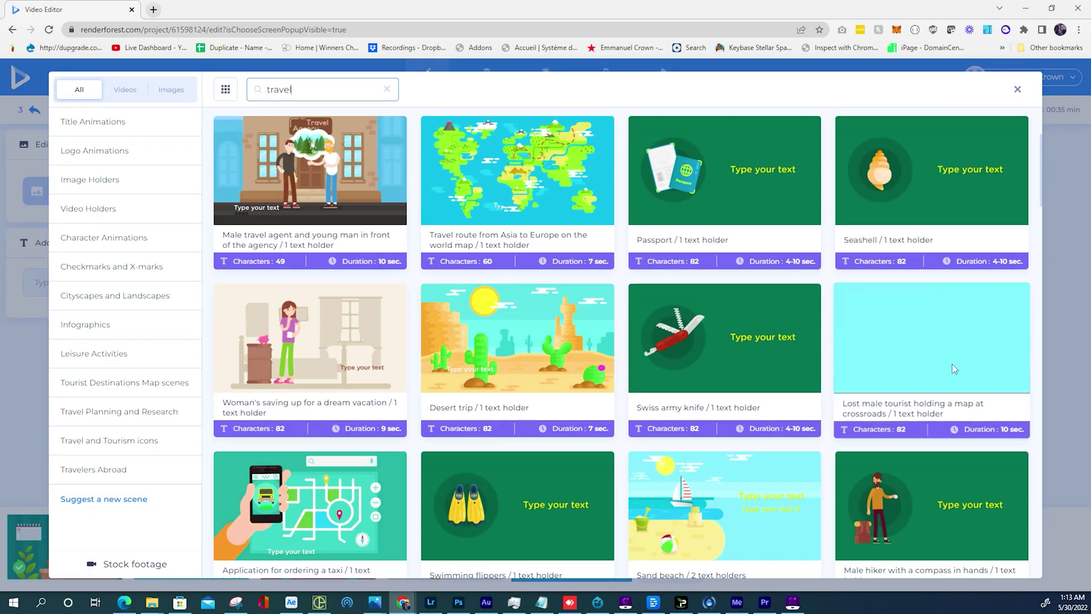
pyautogui.scroll(-15, 935, 348)
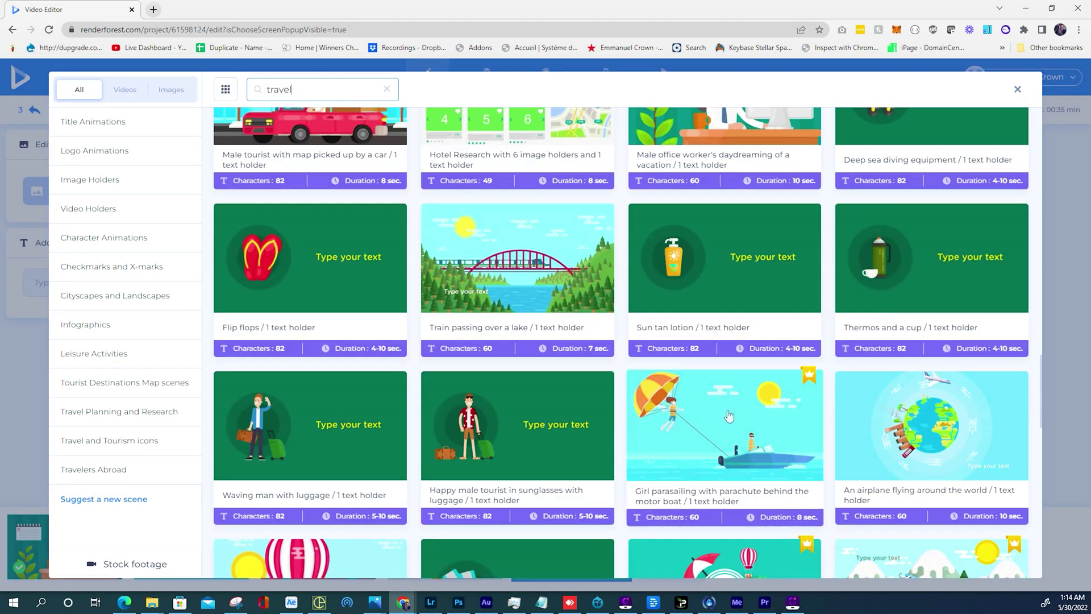
pyautogui.click(729, 417)
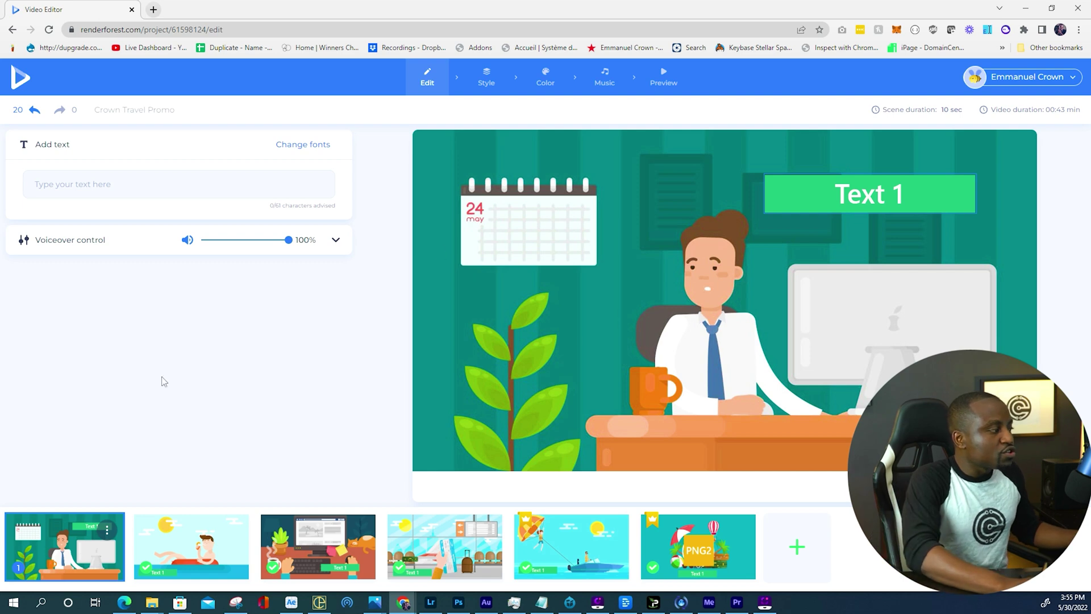
# Change the office scene's Text 1 caption to 'YOU WORKED HARD'.
pyautogui.click(860, 196)
pyautogui.write('YOU WORKED HARD')
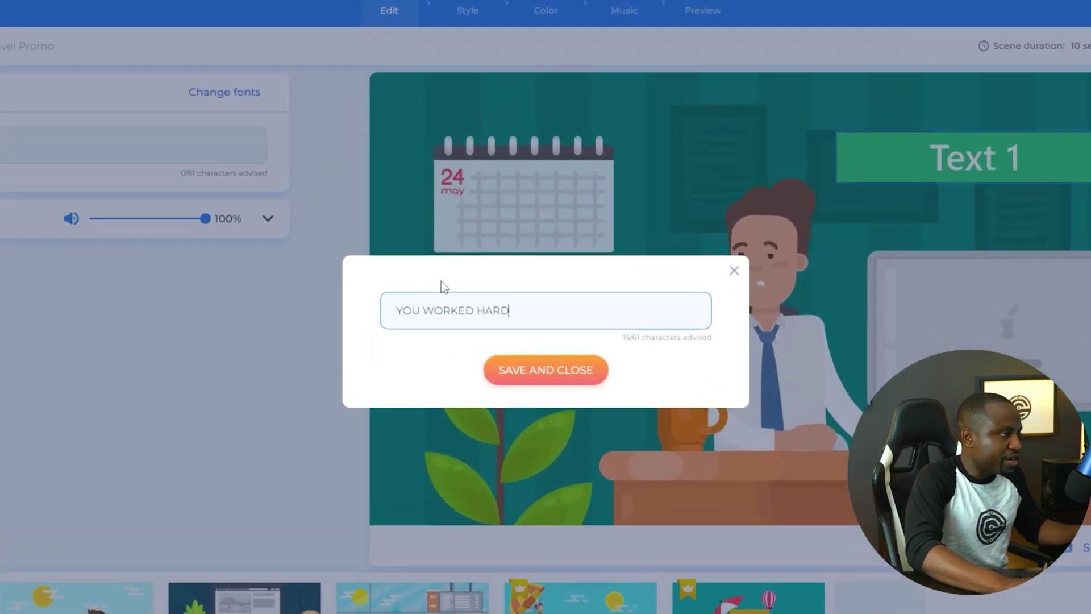
pyautogui.click(545, 412)
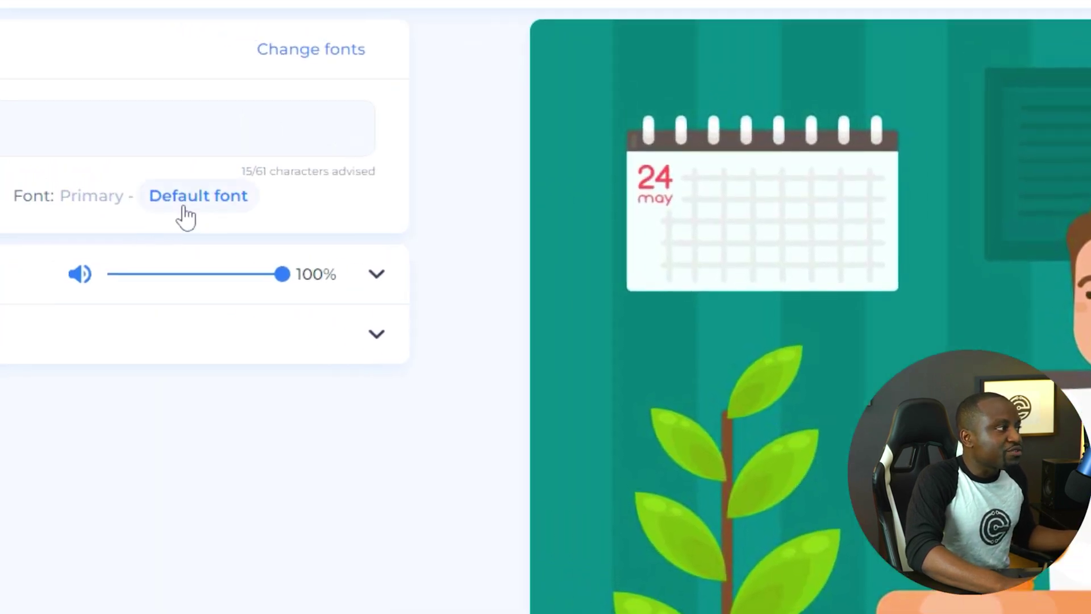
# Set the project's primary font to Lilita One.
pyautogui.click(0, 131)
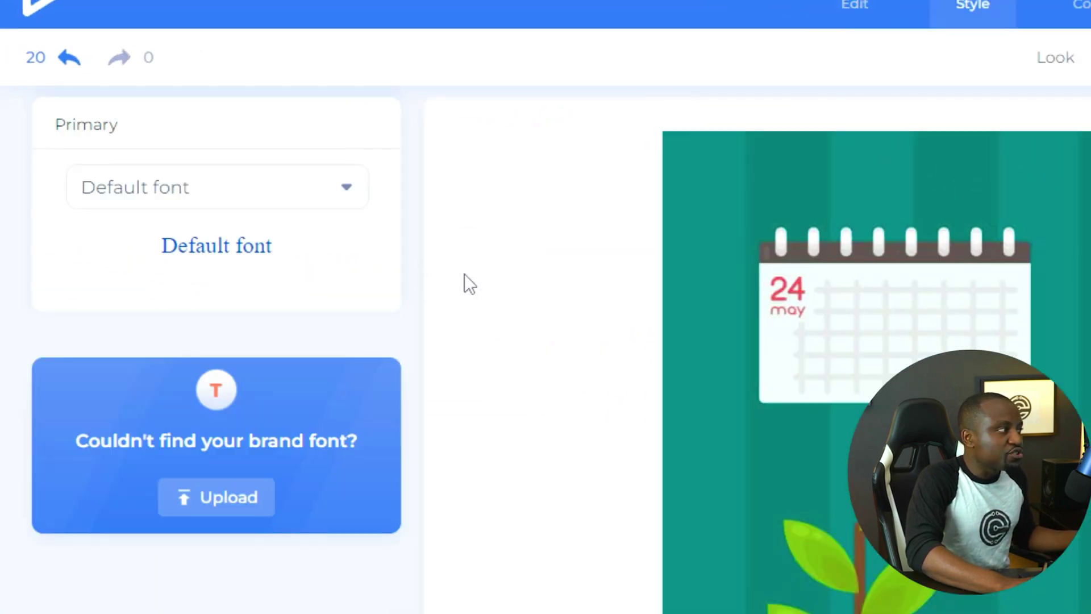
pyautogui.click(315, 203)
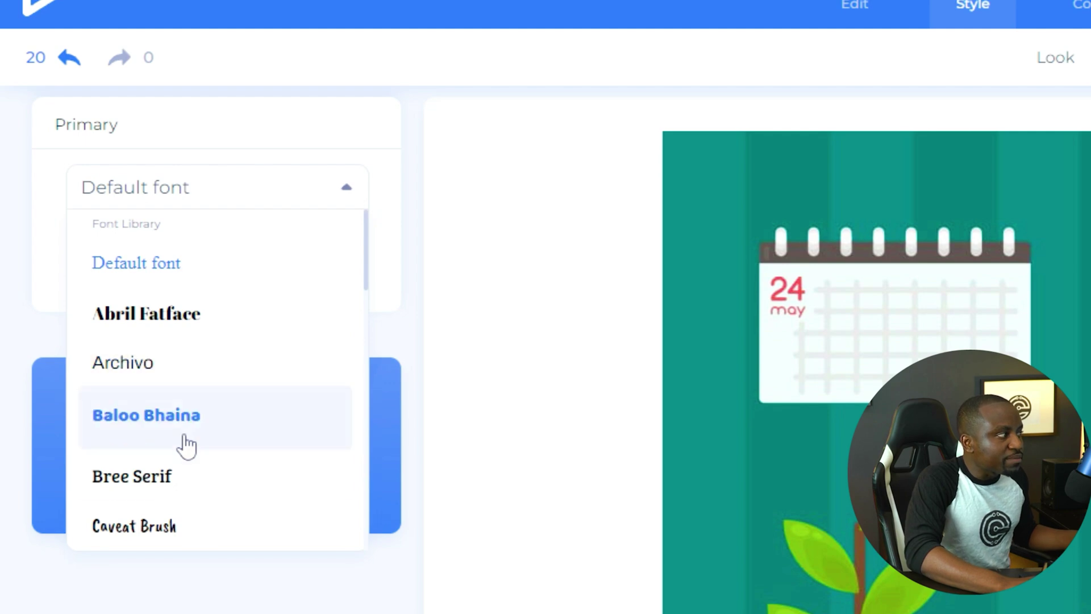
pyautogui.scroll(-3, 182, 448)
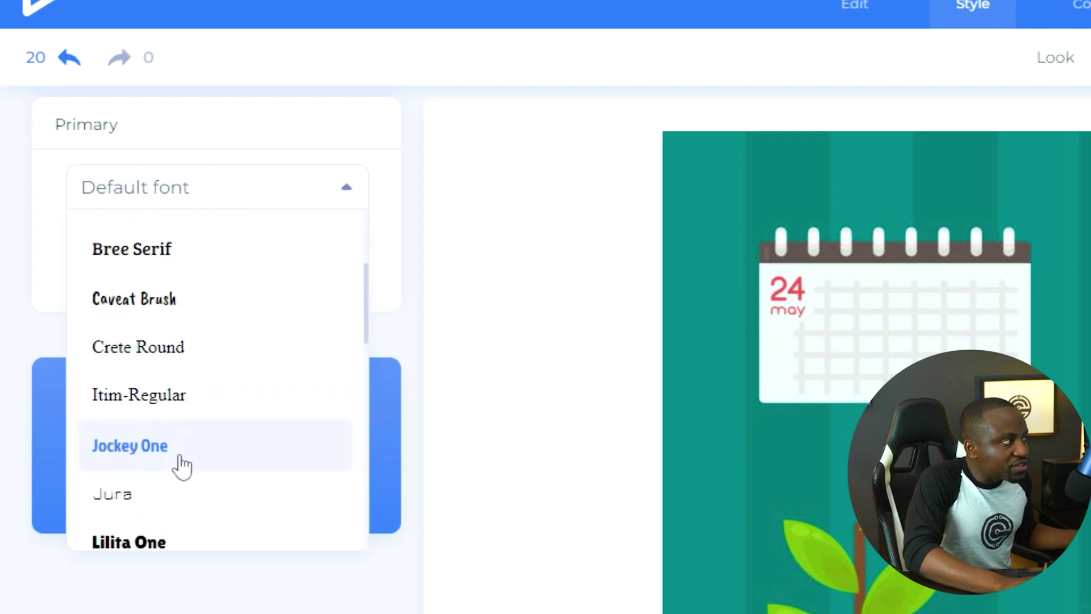
pyautogui.click(184, 536)
pyautogui.click(855, 4)
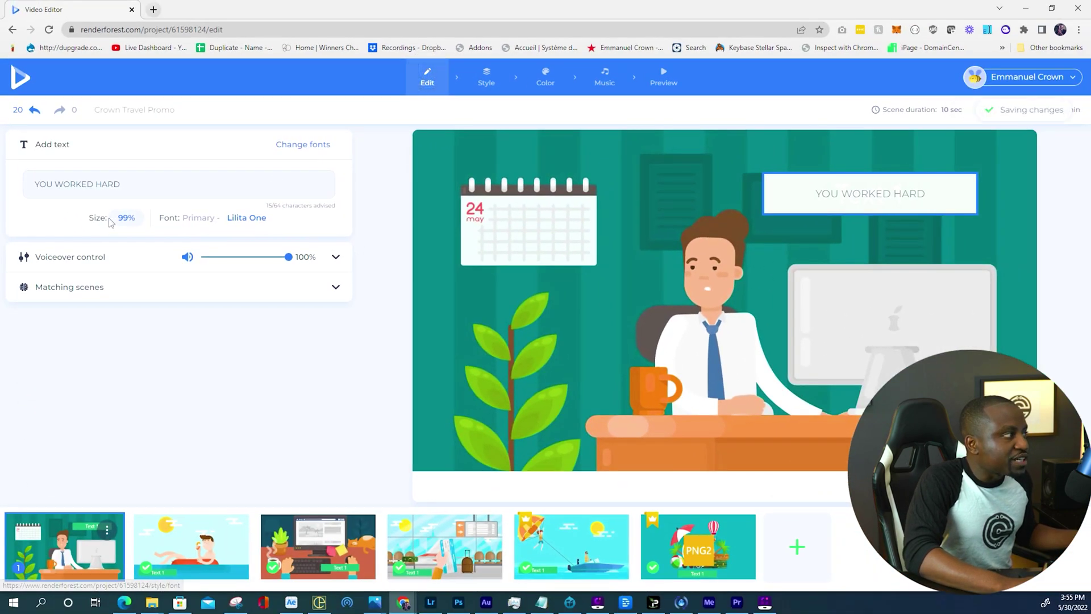
# Enlarge the caption size to 169% and preview a snapshot of the scene.
pyautogui.click(121, 219)
pyautogui.moveTo(543, 336); pyautogui.dragTo(620, 341)
pyautogui.click(577, 397)
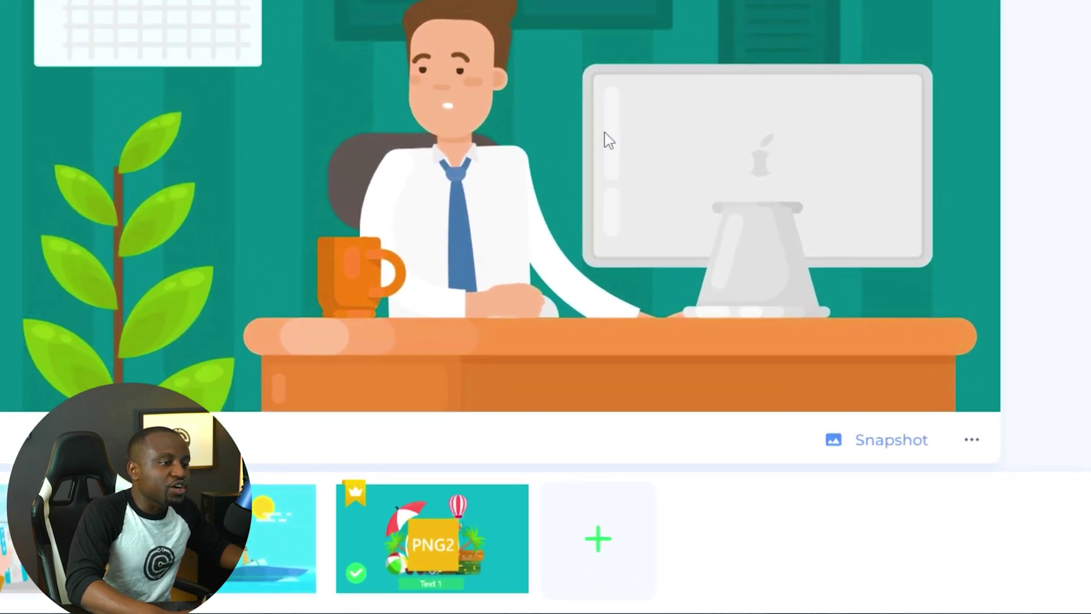
pyautogui.click(881, 442)
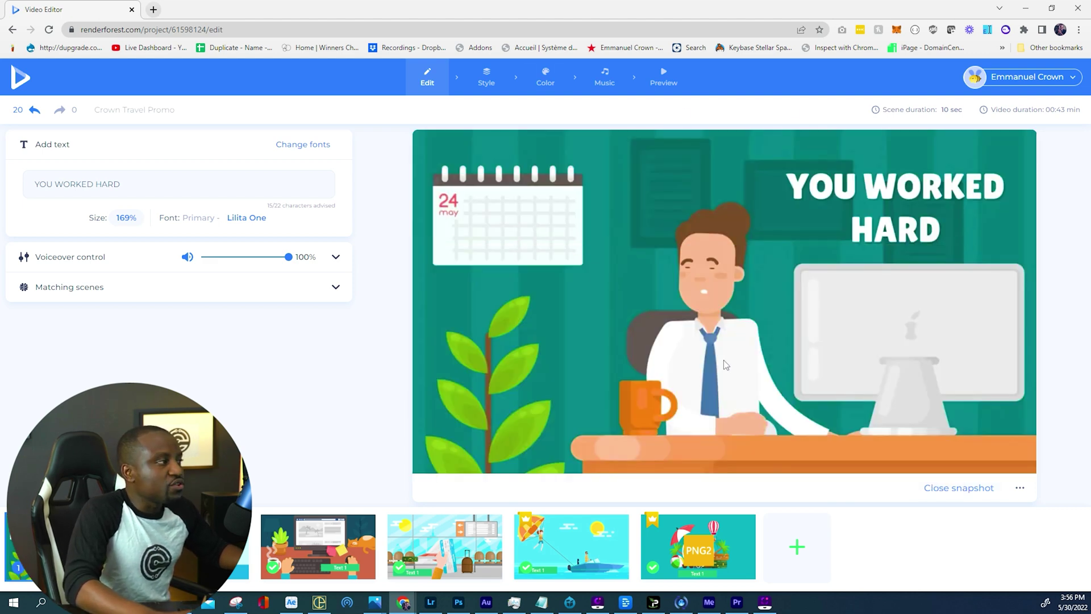
# Upload the Crown Travel logo file into the closing scene's PNG2 placeholder and confirm the crop.
pyautogui.click(700, 545)
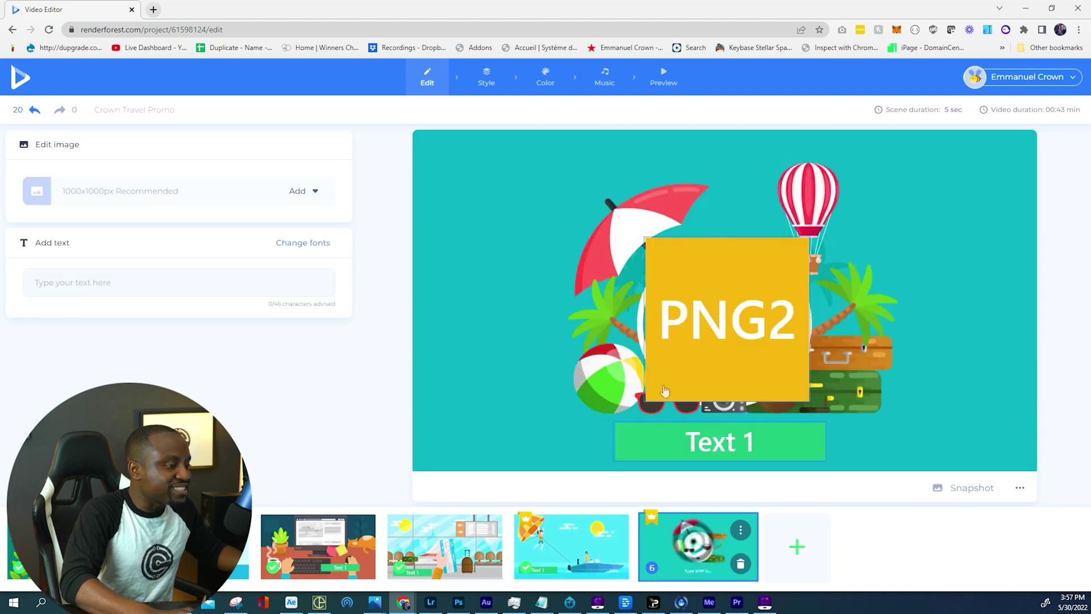
pyautogui.click(725, 324)
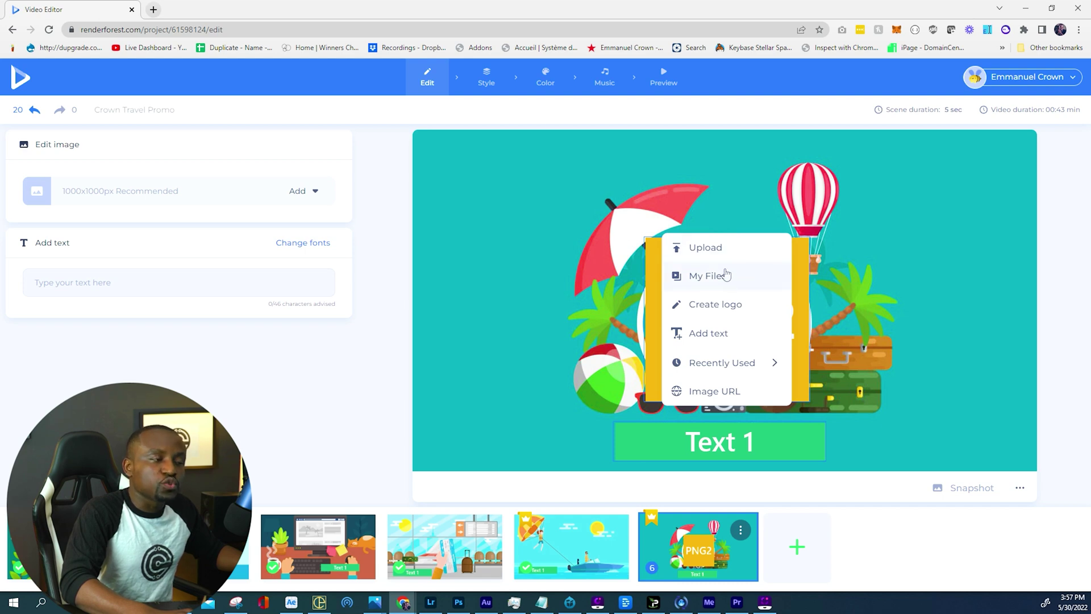
pyautogui.click(723, 257)
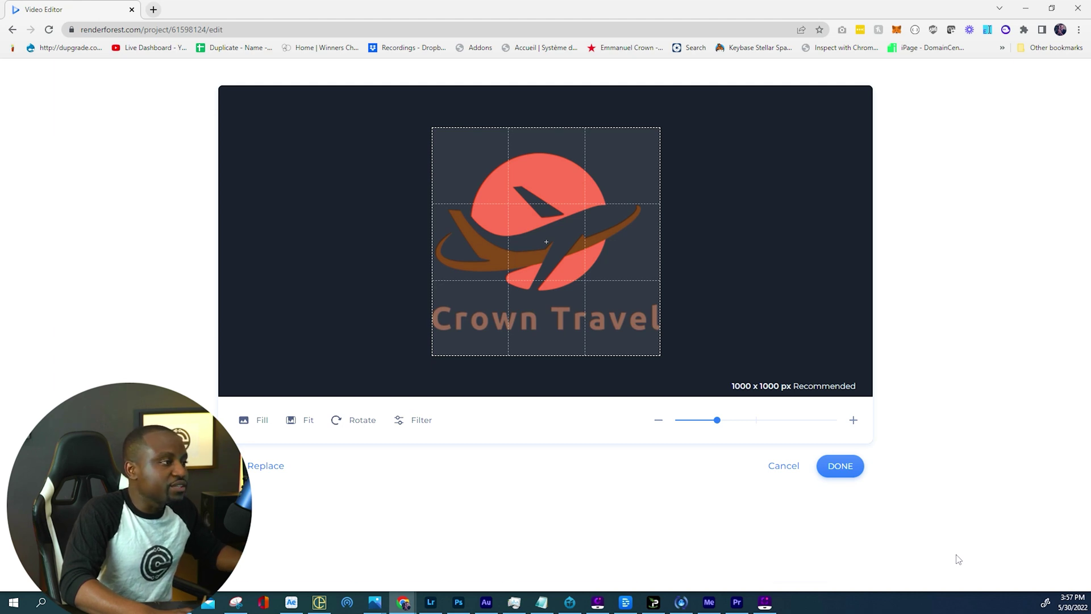
pyautogui.click(843, 465)
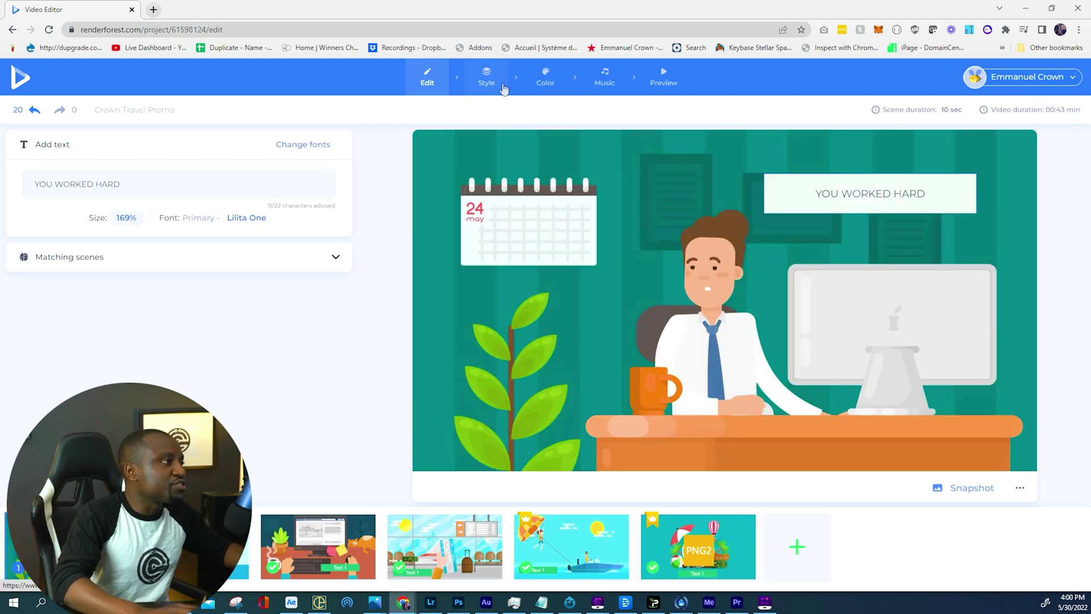
# Skip past the Style look and Custom colors settings to the upbeat Music library.
pyautogui.click(496, 87)
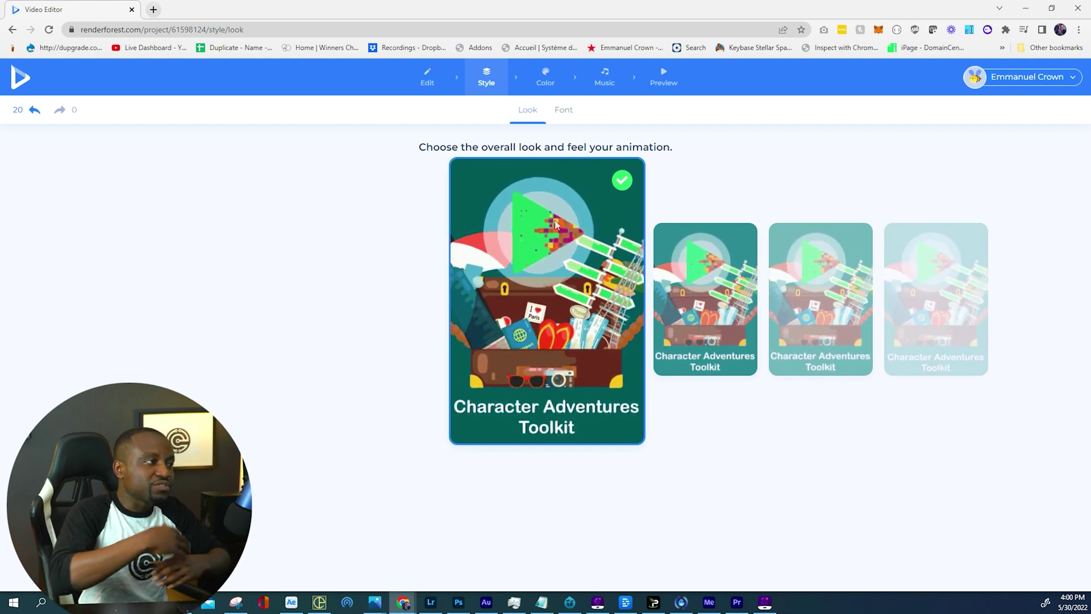
pyautogui.click(540, 78)
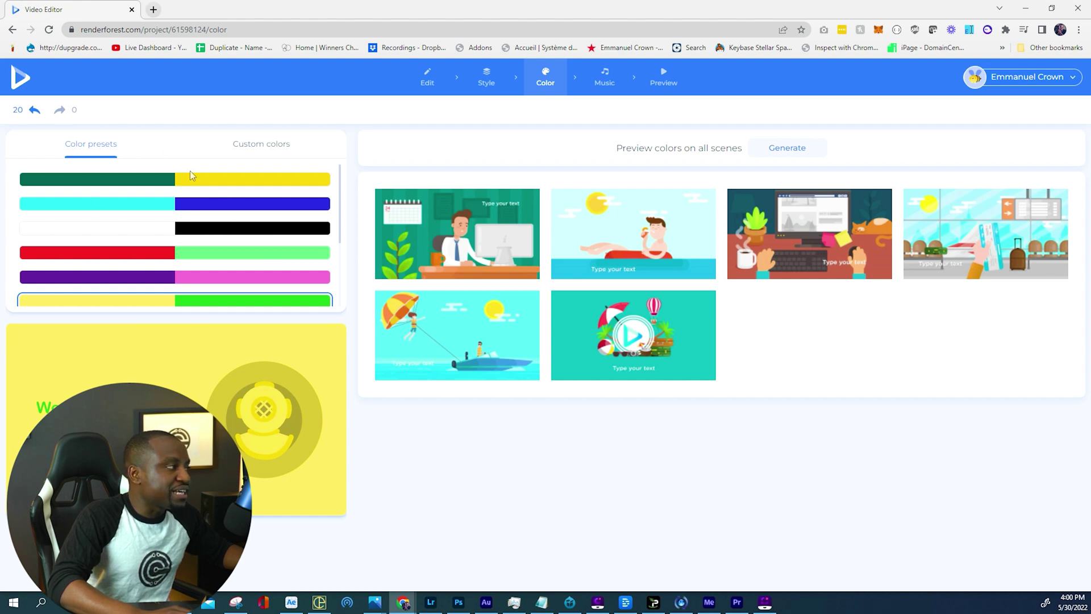
pyautogui.click(262, 146)
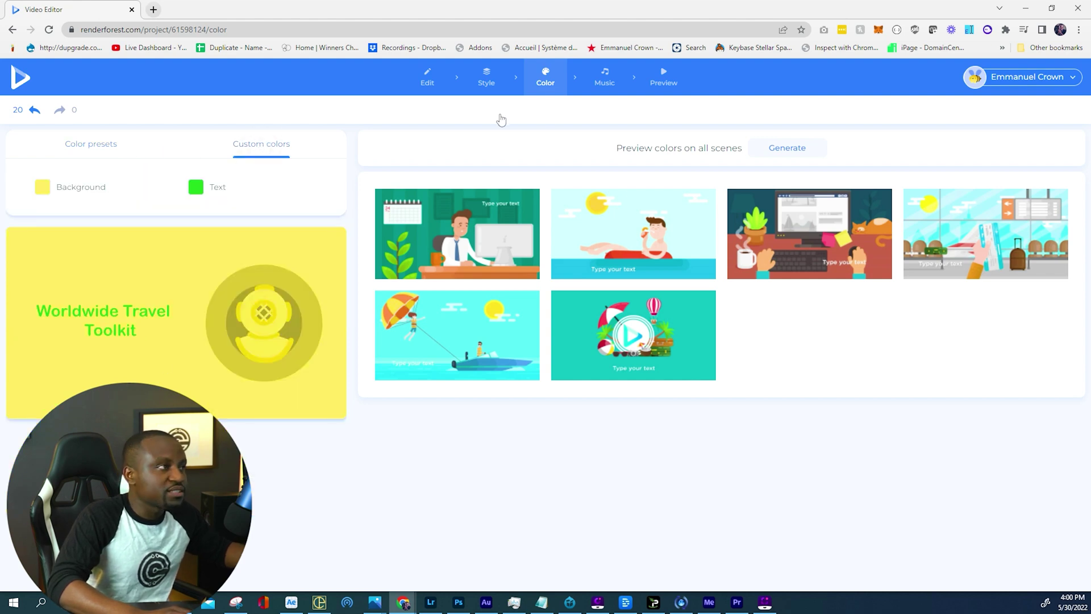
pyautogui.click(606, 79)
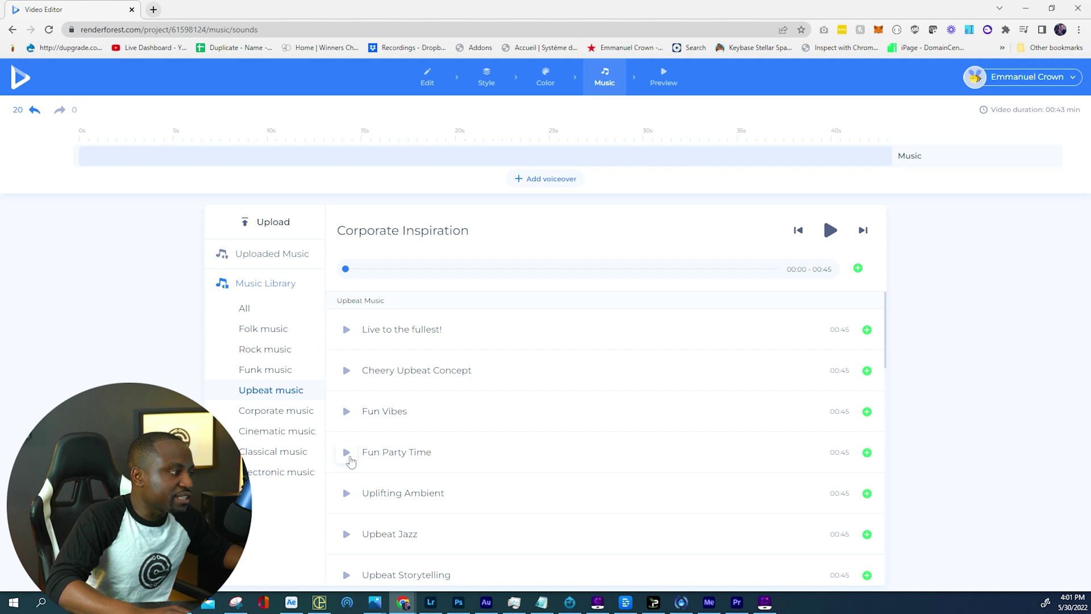
# Preview Fun Party Time and Uplifting Ambient, then add Uplifting Ambient as the music.
pyautogui.click(347, 453)
pyautogui.click(348, 492)
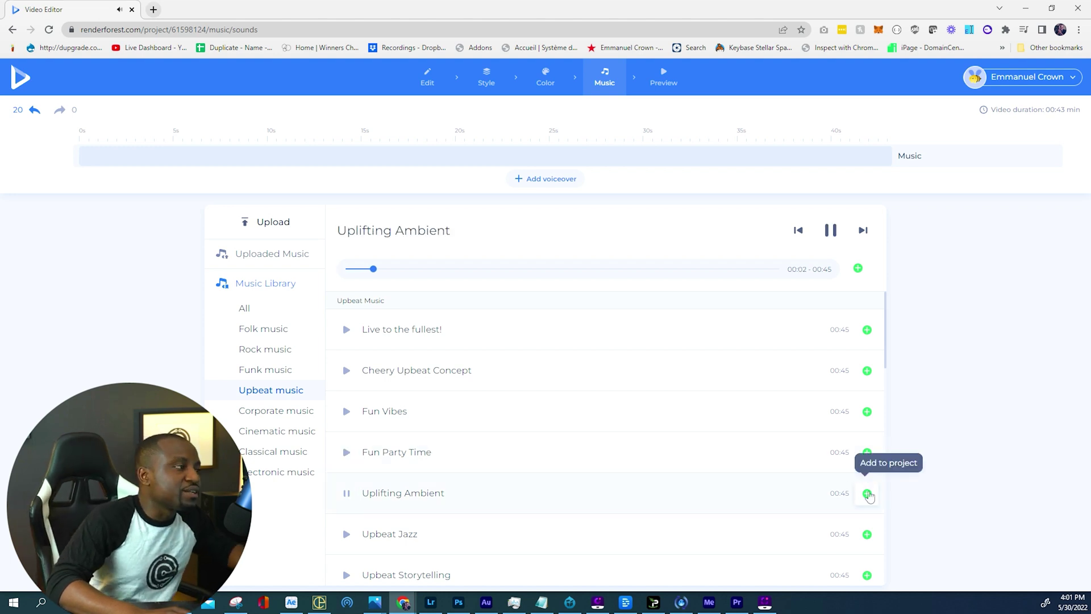
pyautogui.click(867, 493)
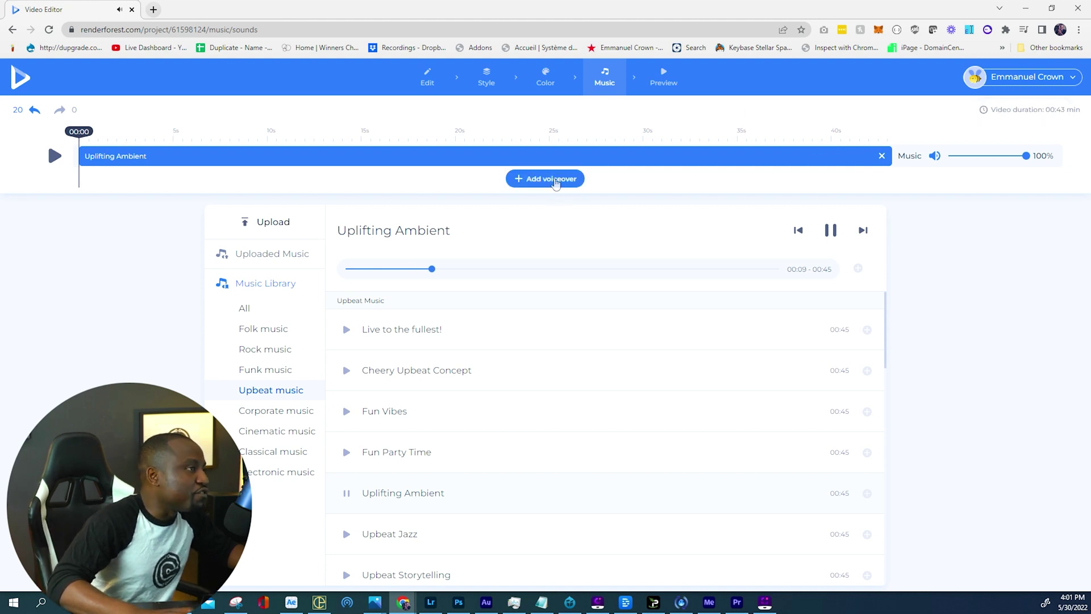
# Open the voiceover options and try the Text to Speech form, closing it unused.
pyautogui.click(556, 180)
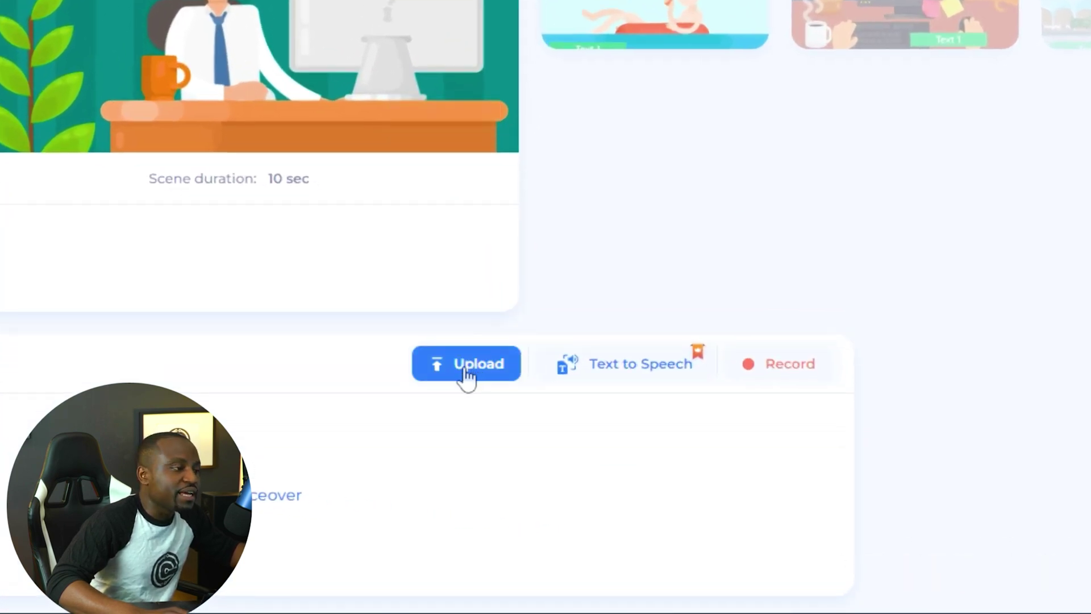
pyautogui.click(640, 382)
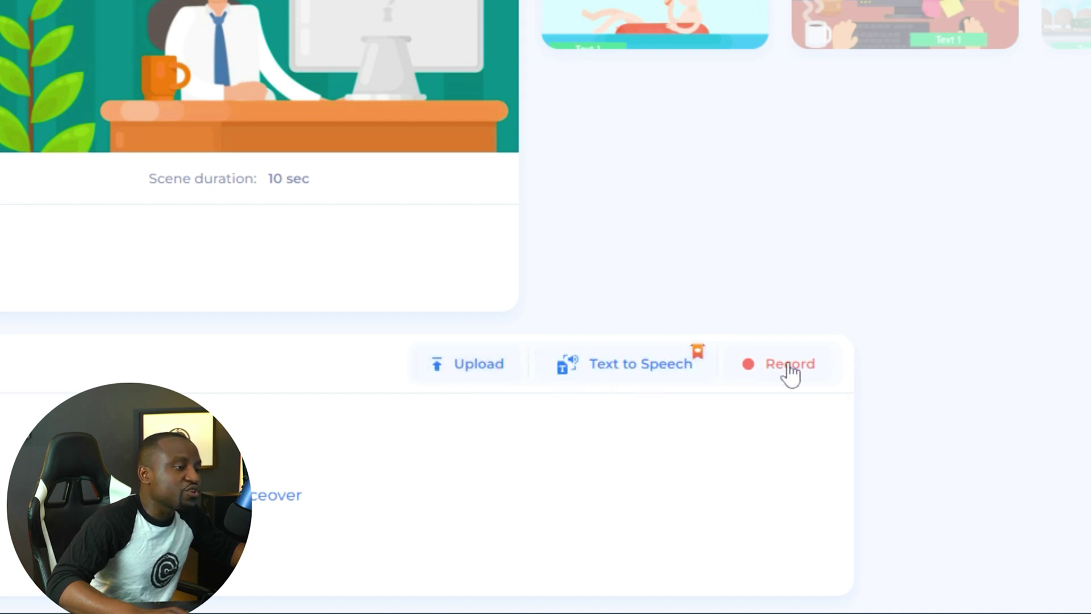
pyautogui.click(646, 369)
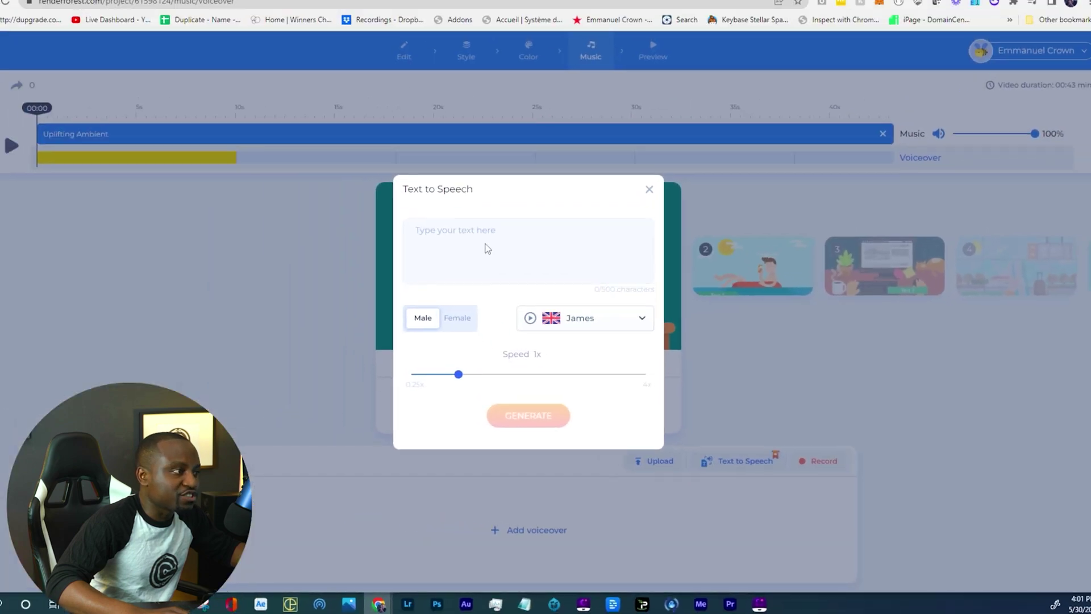
pyautogui.click(469, 267)
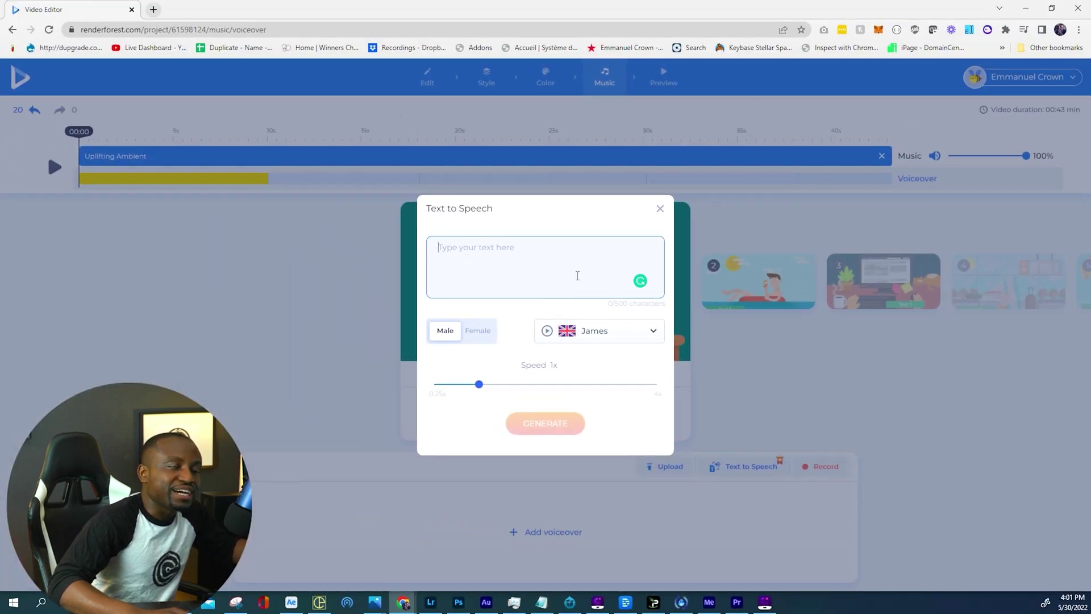
pyautogui.click(659, 209)
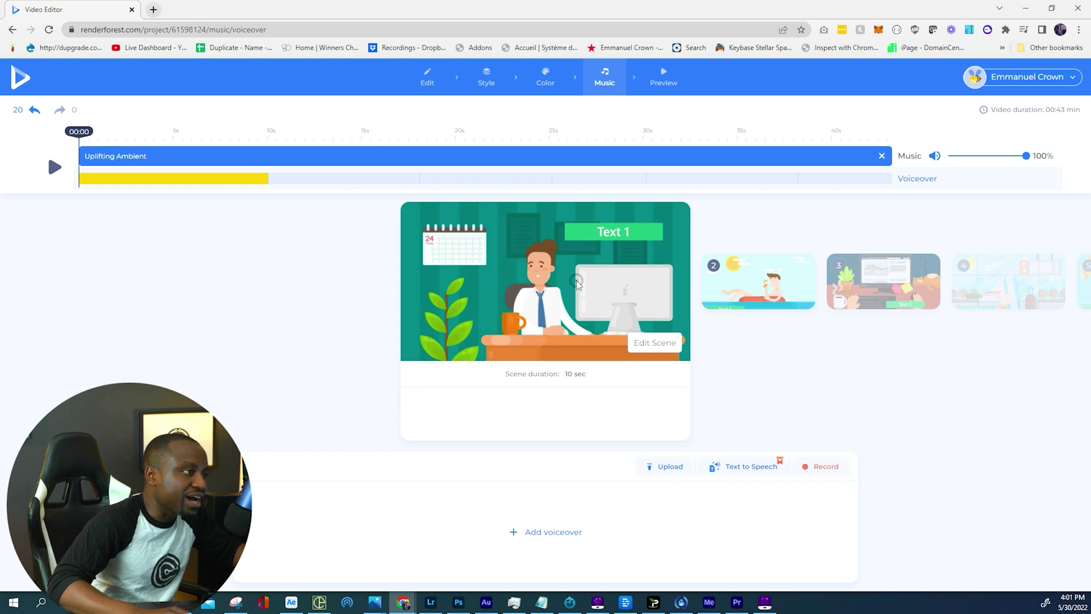
# Step through the scenes' voiceovers to the fourth scene.
pyautogui.click(727, 287)
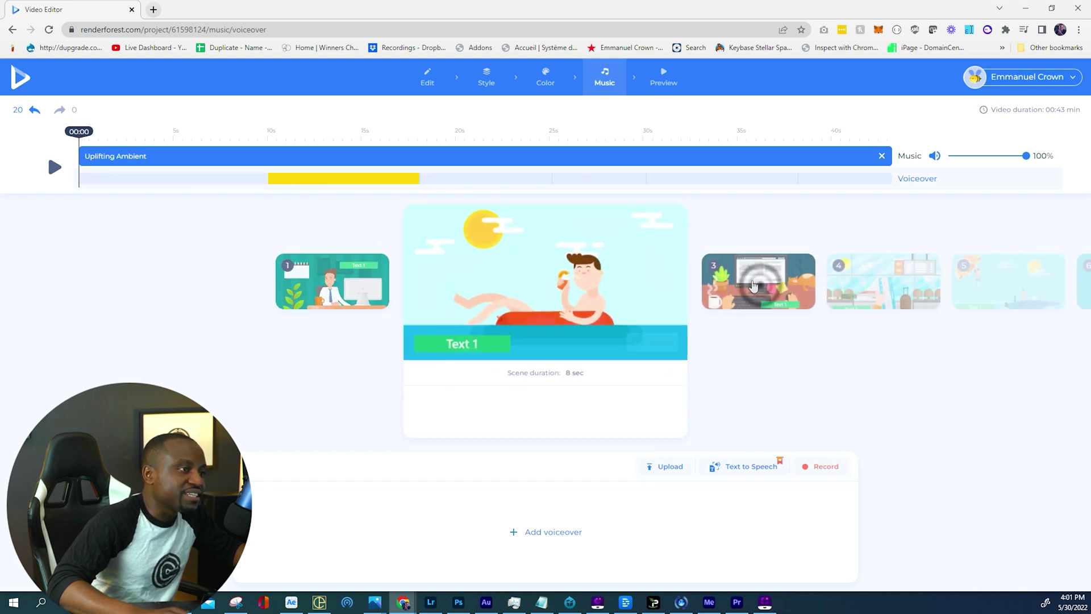
pyautogui.click(800, 299)
pyautogui.click(759, 281)
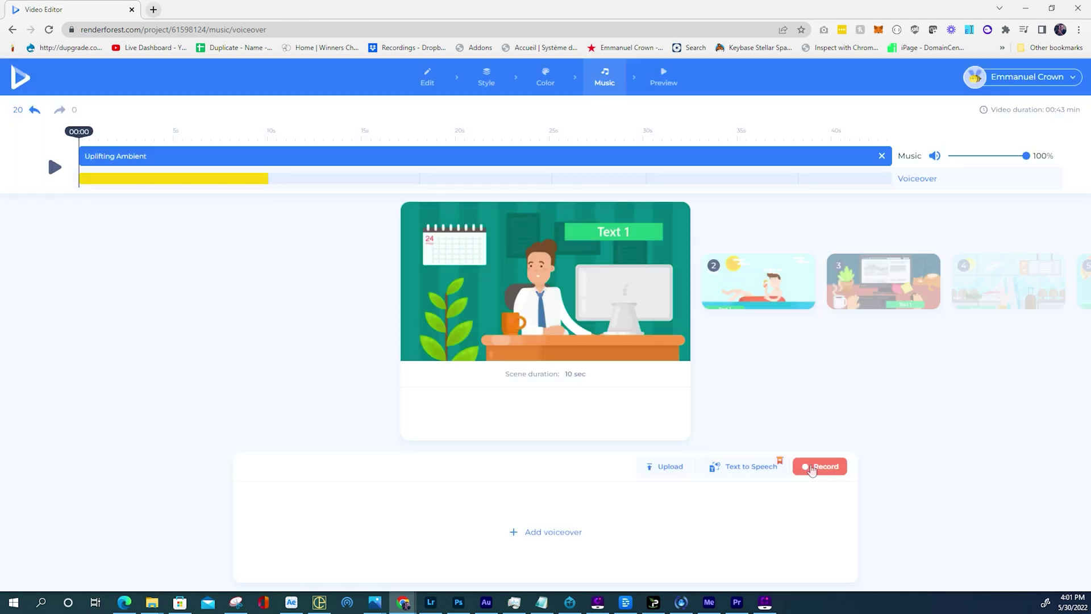
# Record a 10-second voiceover for the scene after allowing microphone access.
pyautogui.click(812, 466)
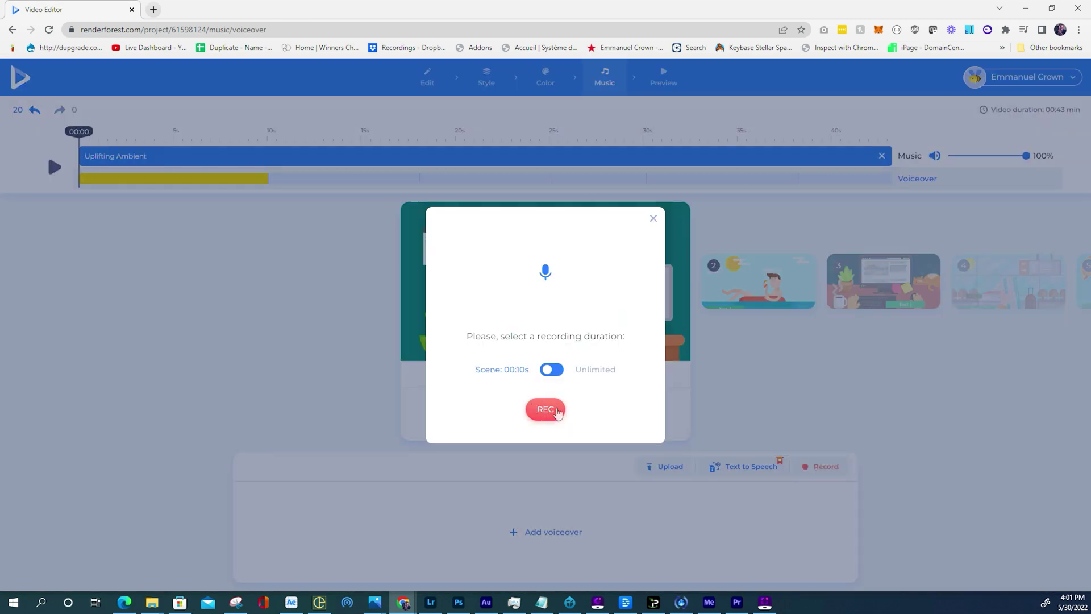
pyautogui.click(545, 410)
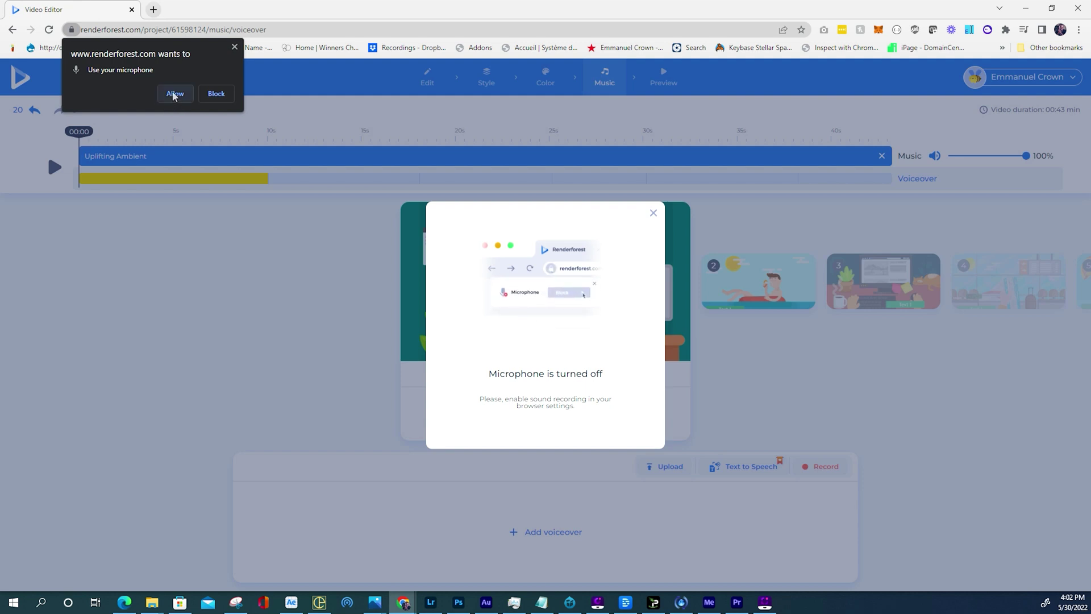
pyautogui.click(175, 94)
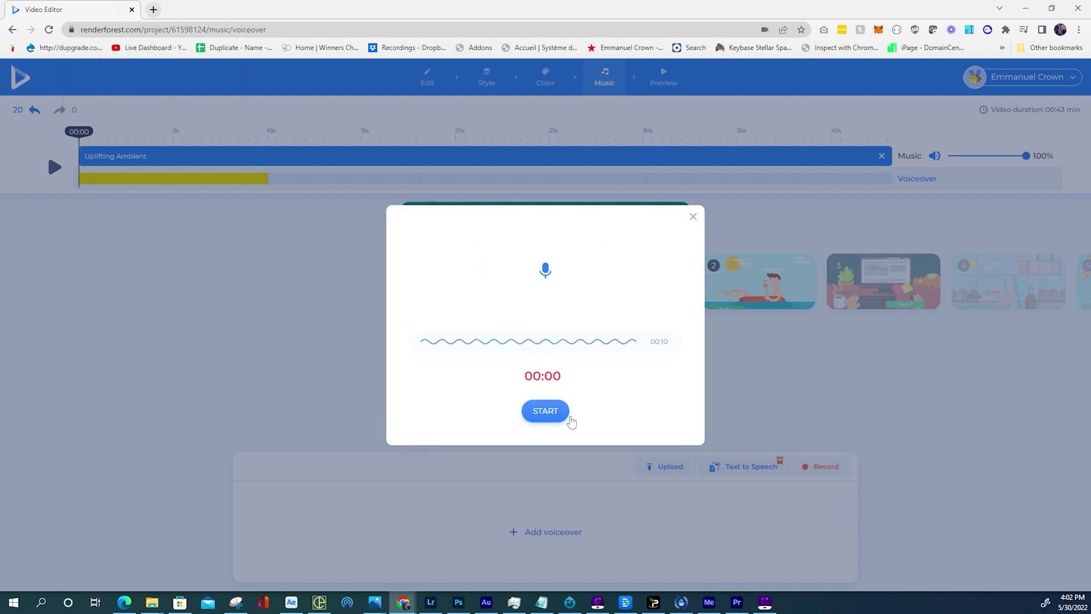
pyautogui.click(541, 414)
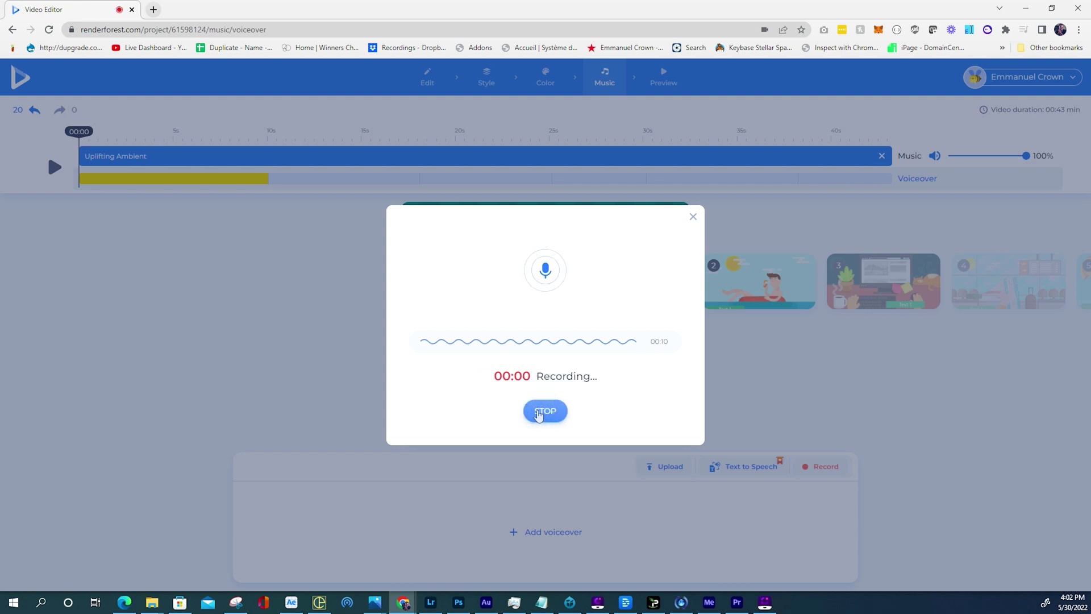
pyautogui.click(544, 411)
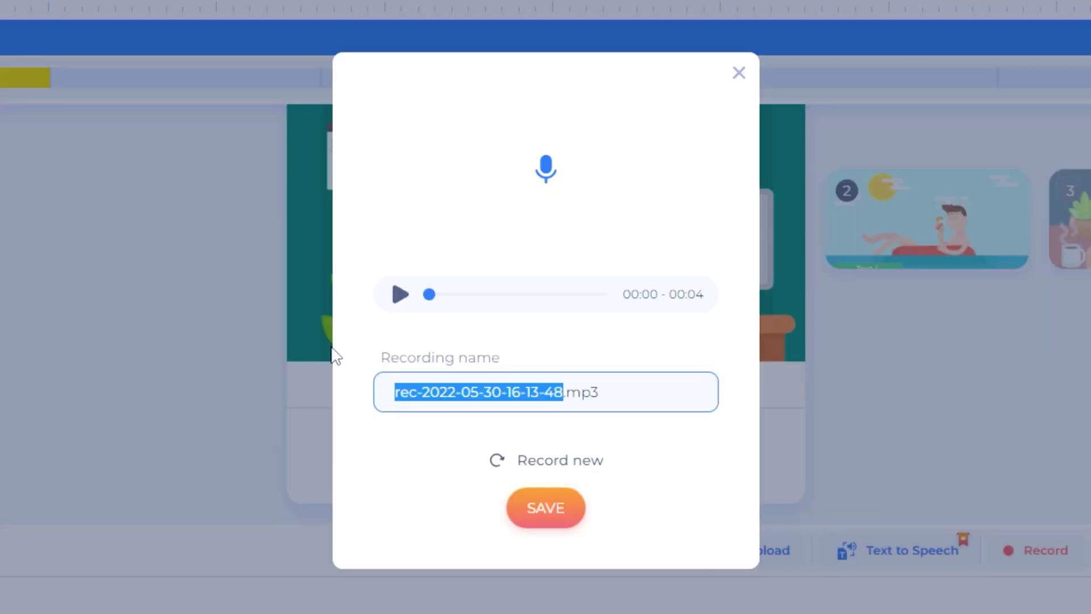
# Save the recording as 'voice over 1.mp3', add it to the project, and go to Preview.
pyautogui.write('vol')
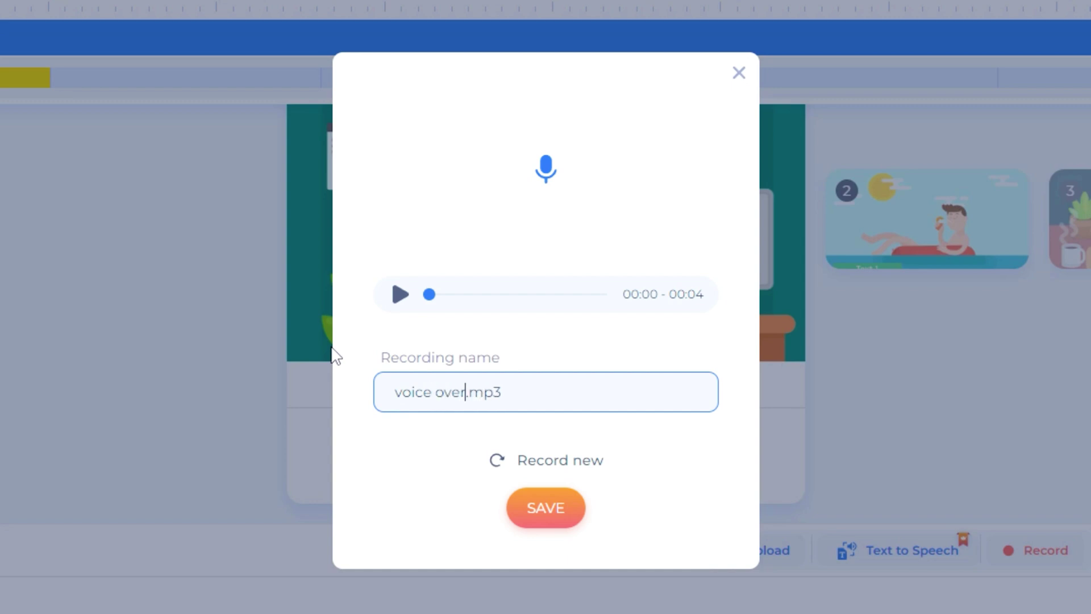
pyautogui.click(540, 511)
pyautogui.click(566, 473)
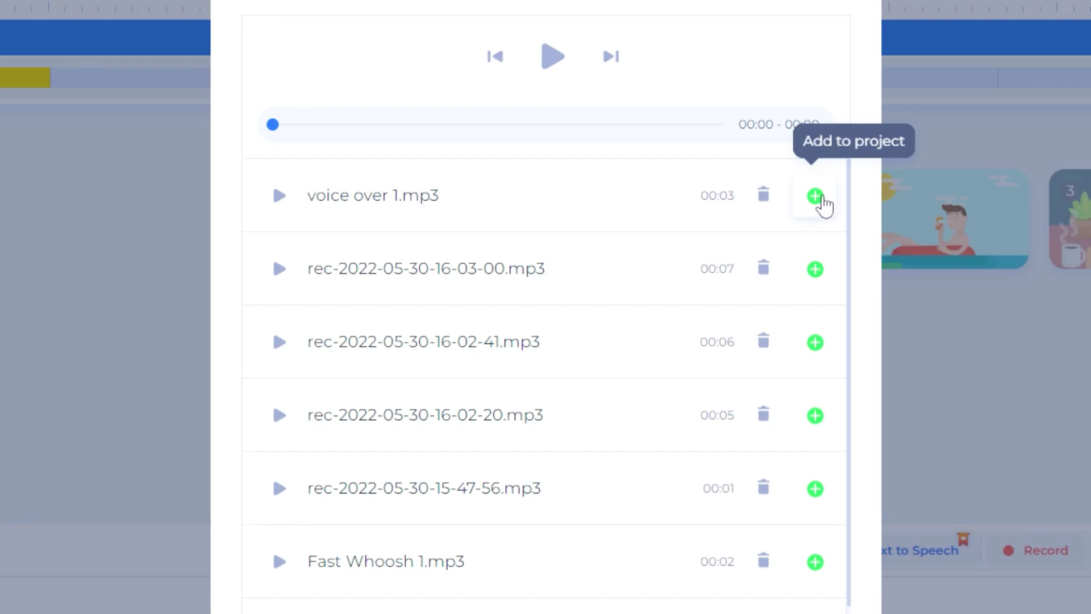
pyautogui.click(816, 196)
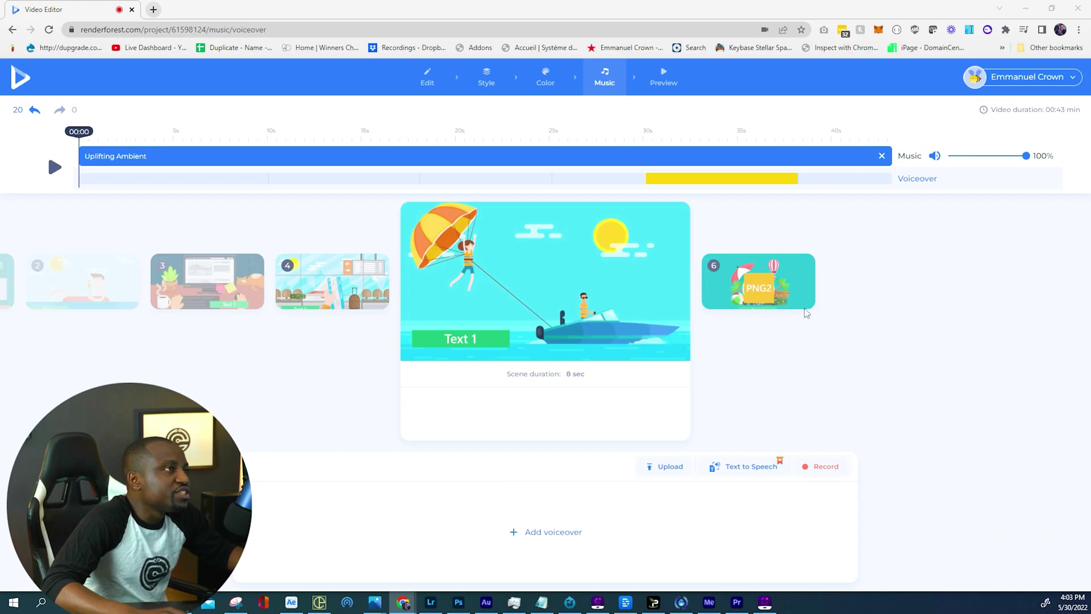
pyautogui.click(657, 78)
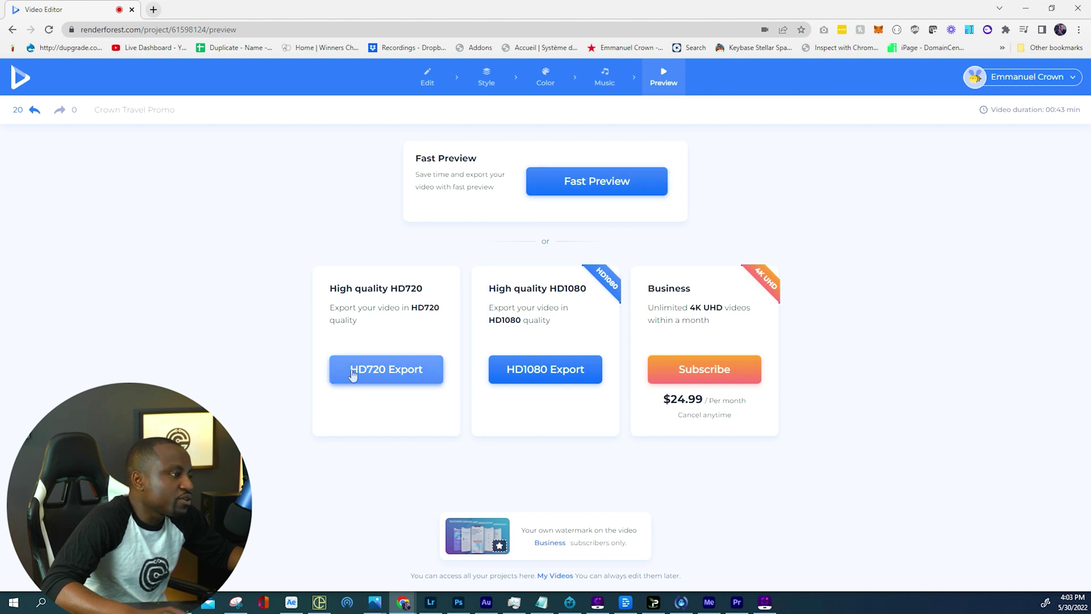
# Export the video in HD1080, then open the Publish form and edit its title.
pyautogui.click(578, 380)
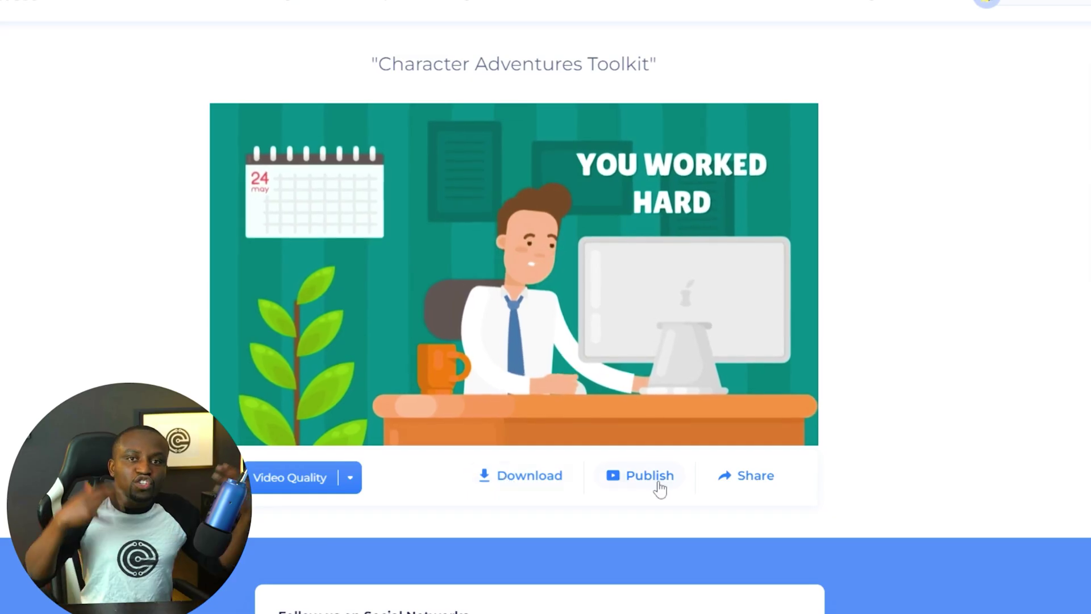
pyautogui.click(721, 484)
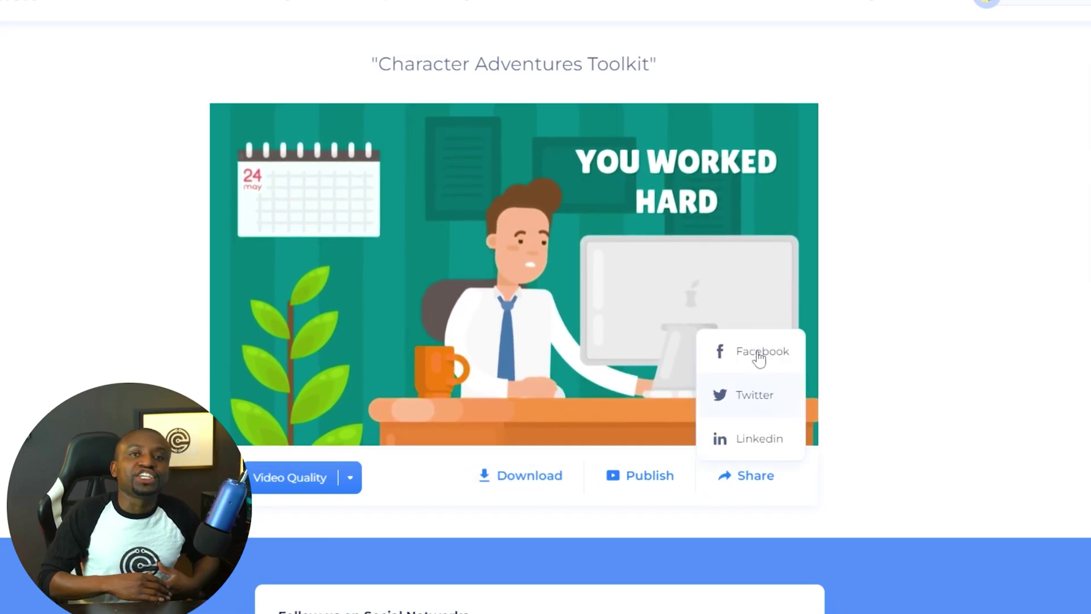
pyautogui.click(684, 508)
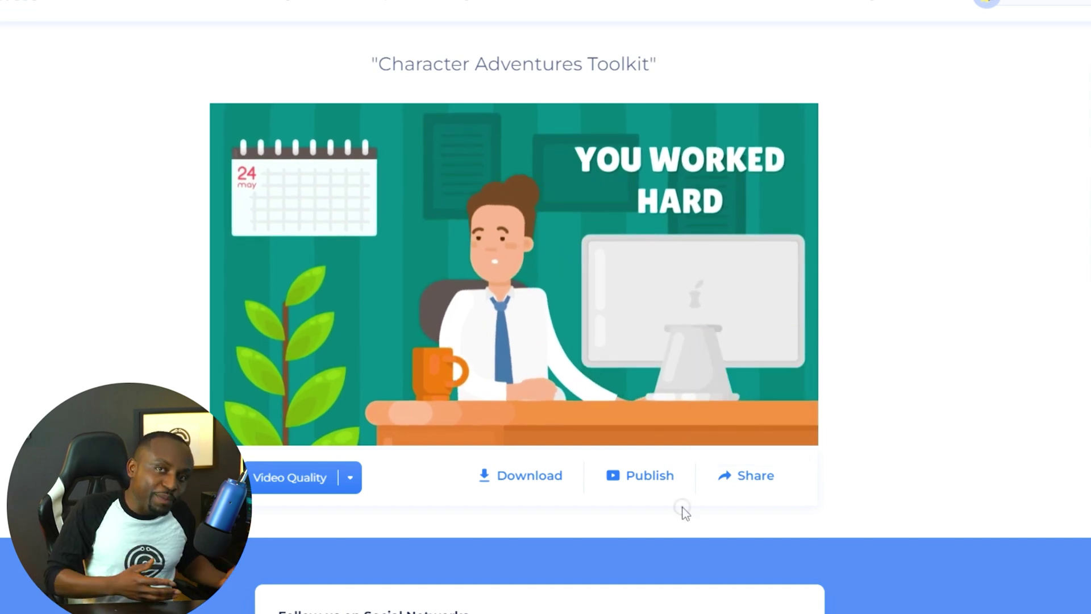
pyautogui.click(638, 482)
pyautogui.click(523, 254)
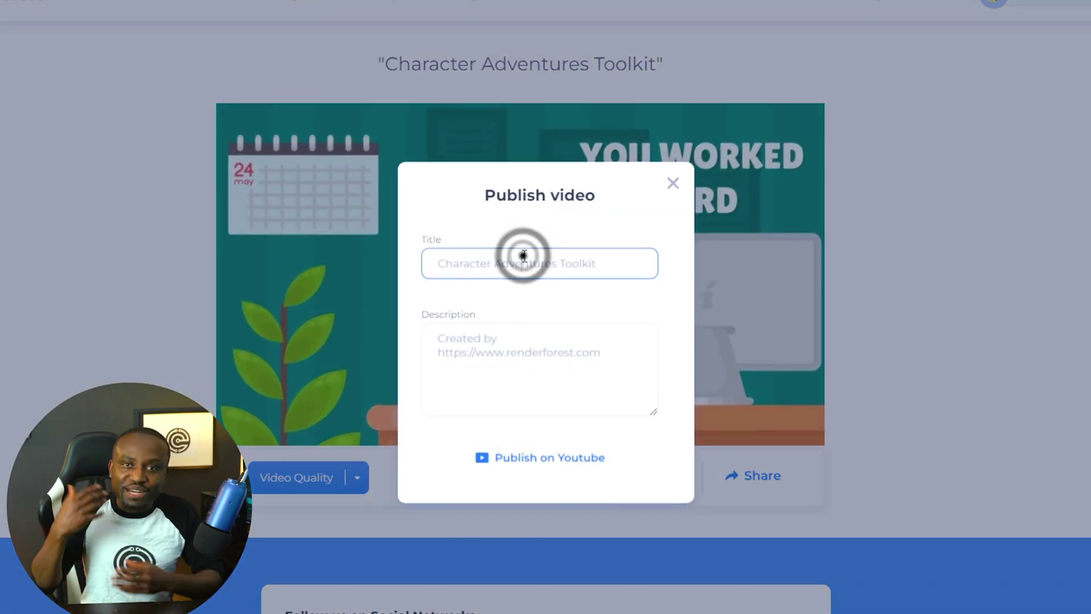